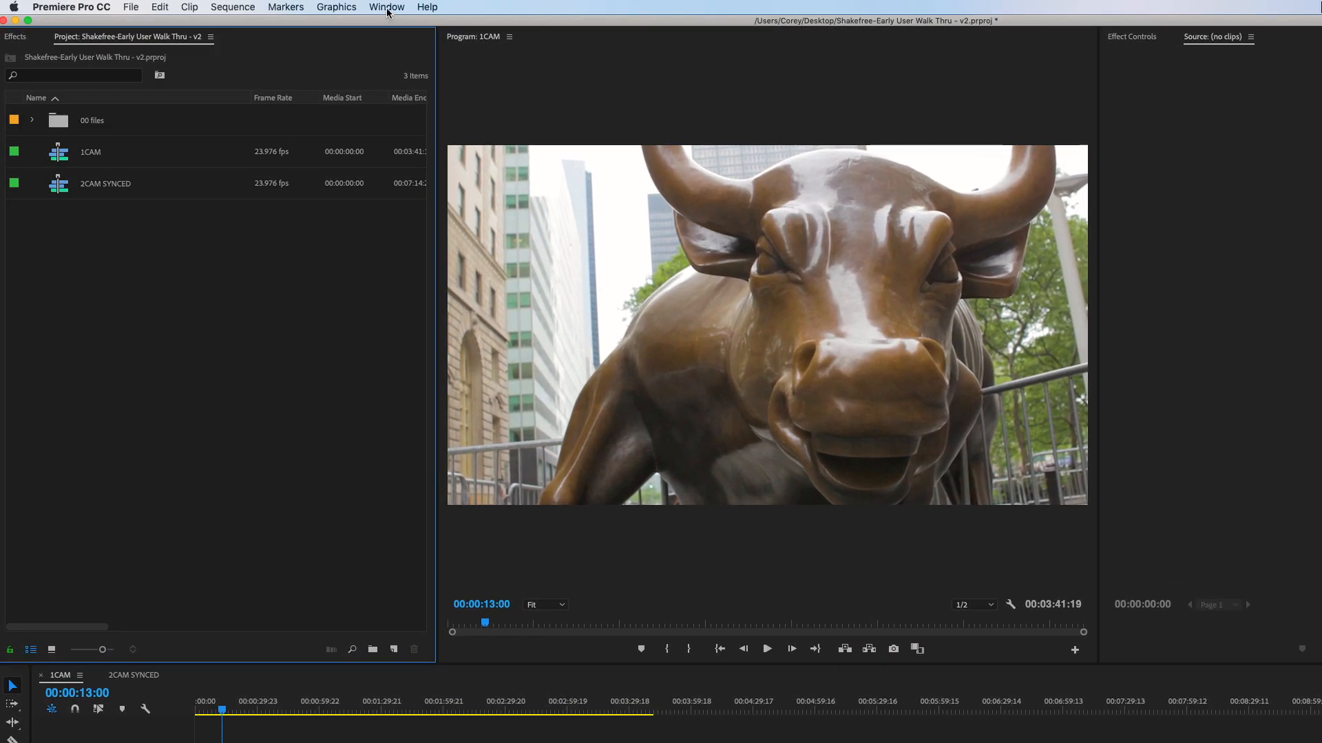
# Launch the Shakefree extension from Window > Extensions and dock its panel into the right-hand panel group.
pyautogui.click(387, 7)
pyautogui.moveTo(445, 58)
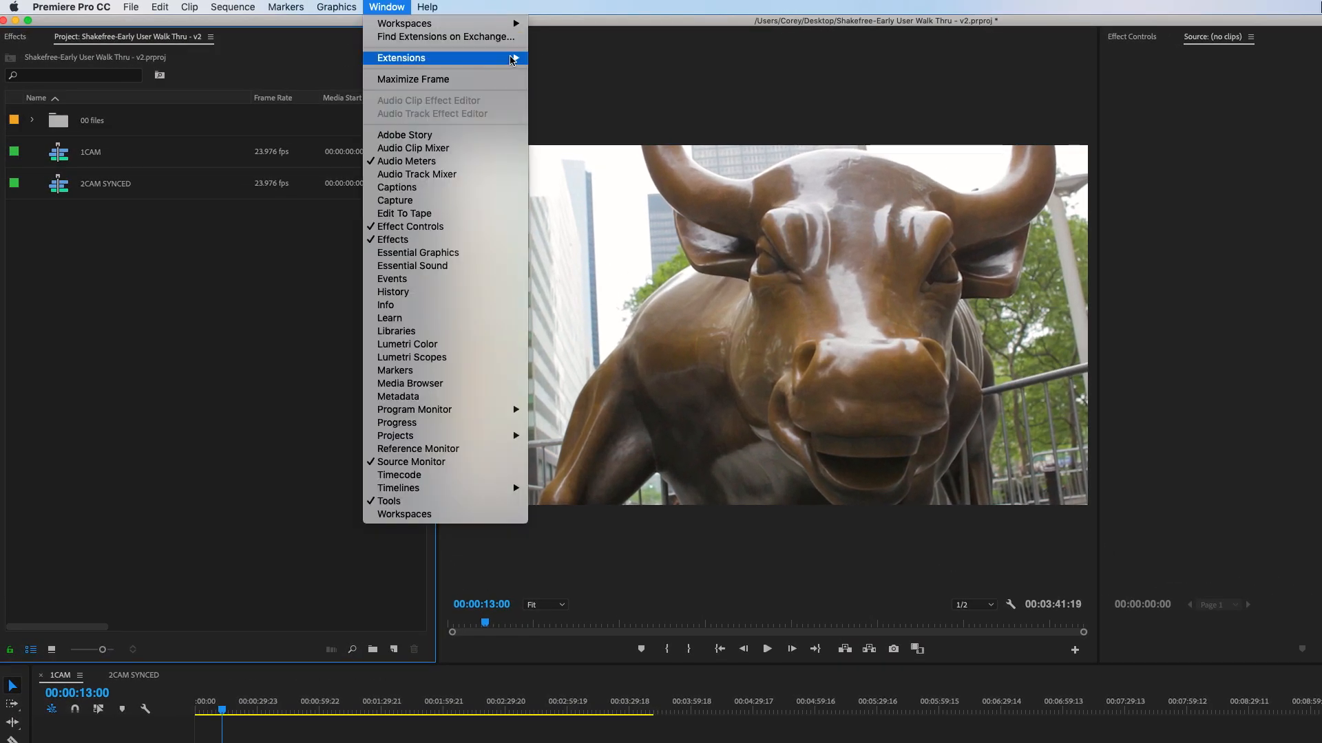
pyautogui.click(563, 71)
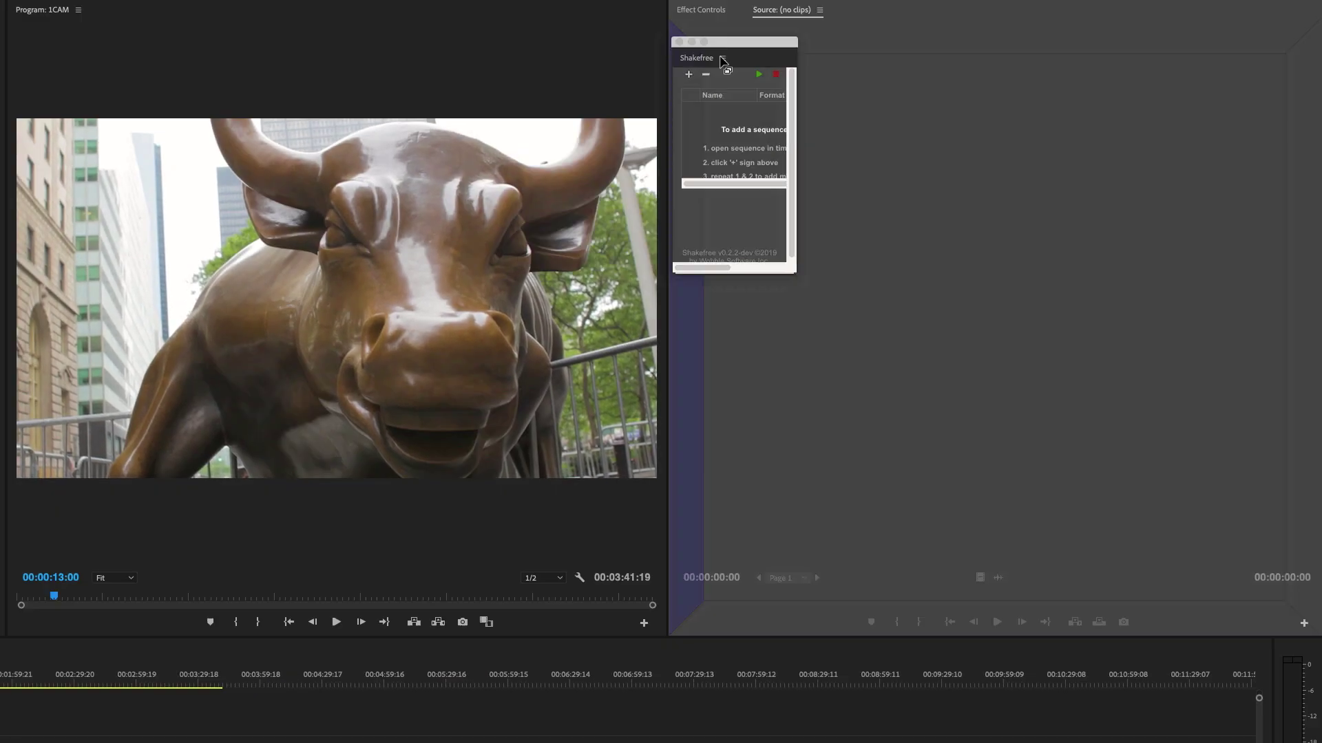
pyautogui.moveTo(722, 61); pyautogui.dragTo(879, 15)
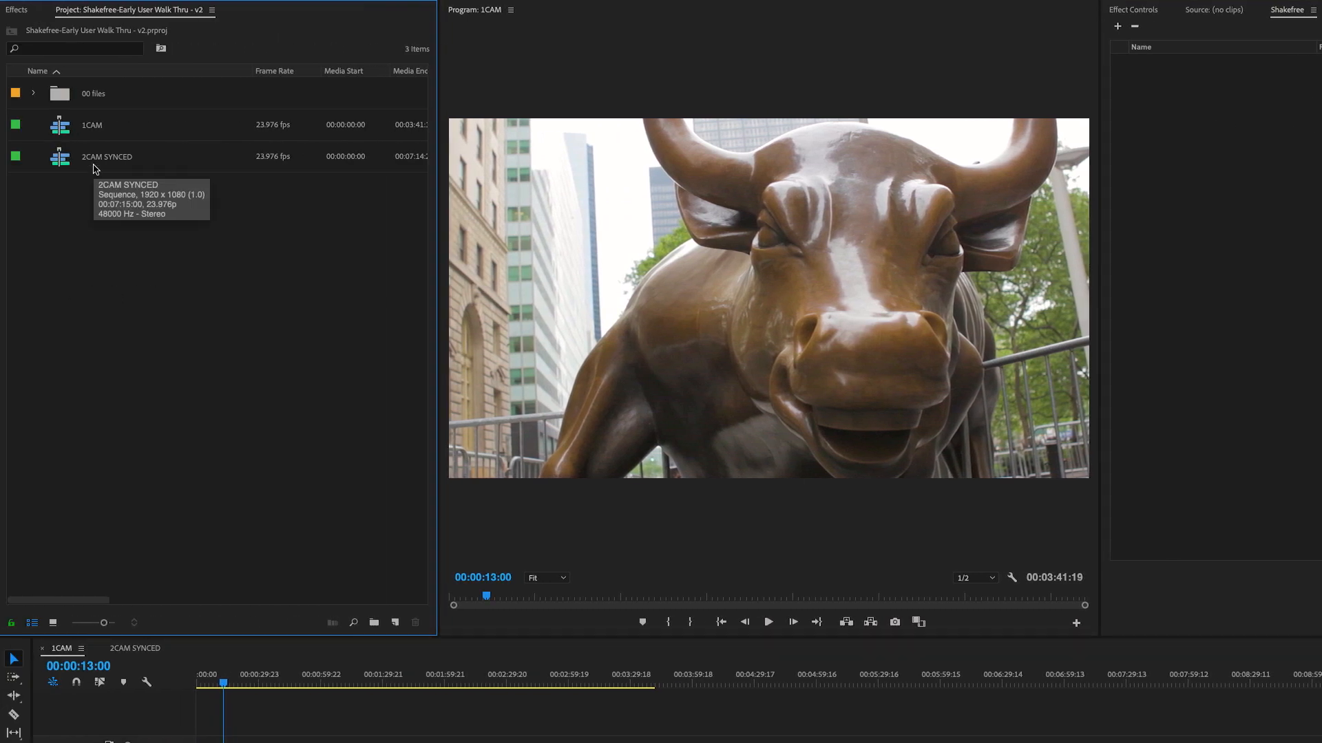
# Bring the 1CAM sequence into the timeline and add it to the Shakefree queue.
pyautogui.click(87, 128)
pyautogui.doubleClick(100, 159)
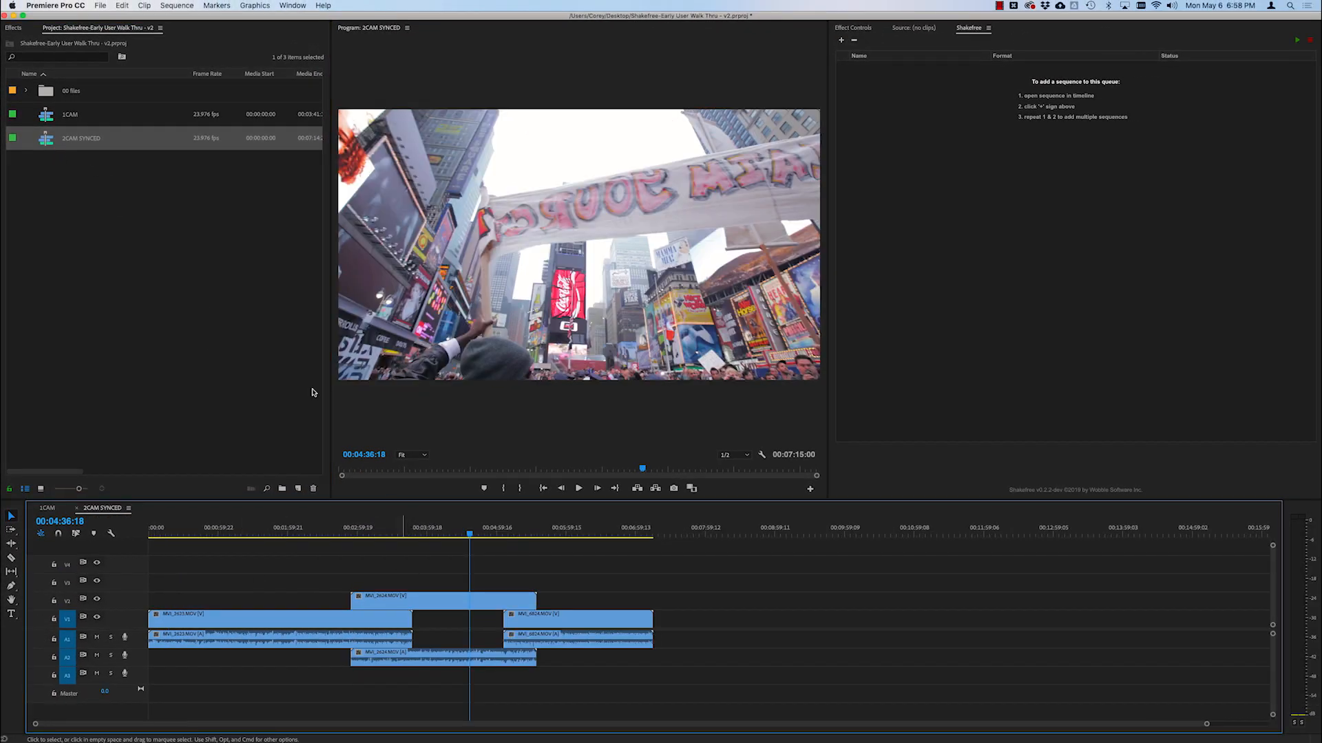
pyautogui.doubleClick(46, 121)
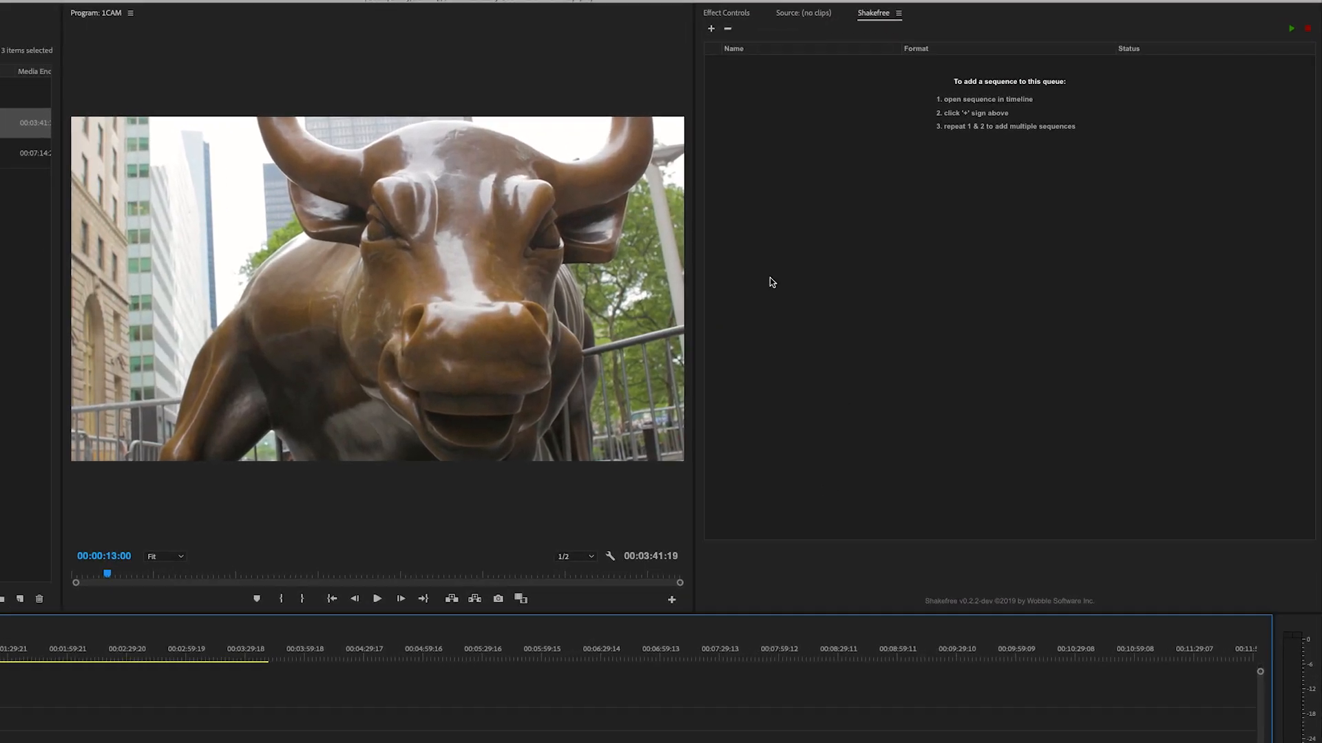
pyautogui.click(733, 249)
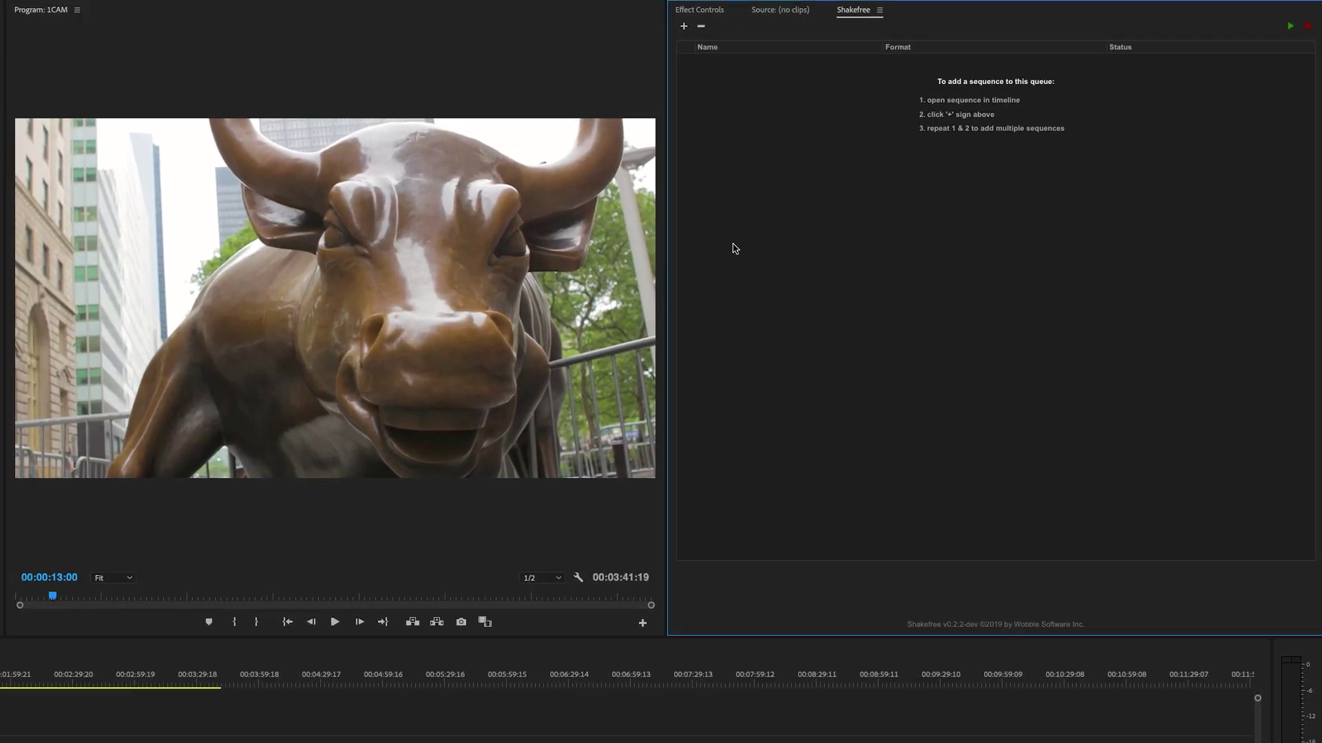
pyautogui.click(685, 28)
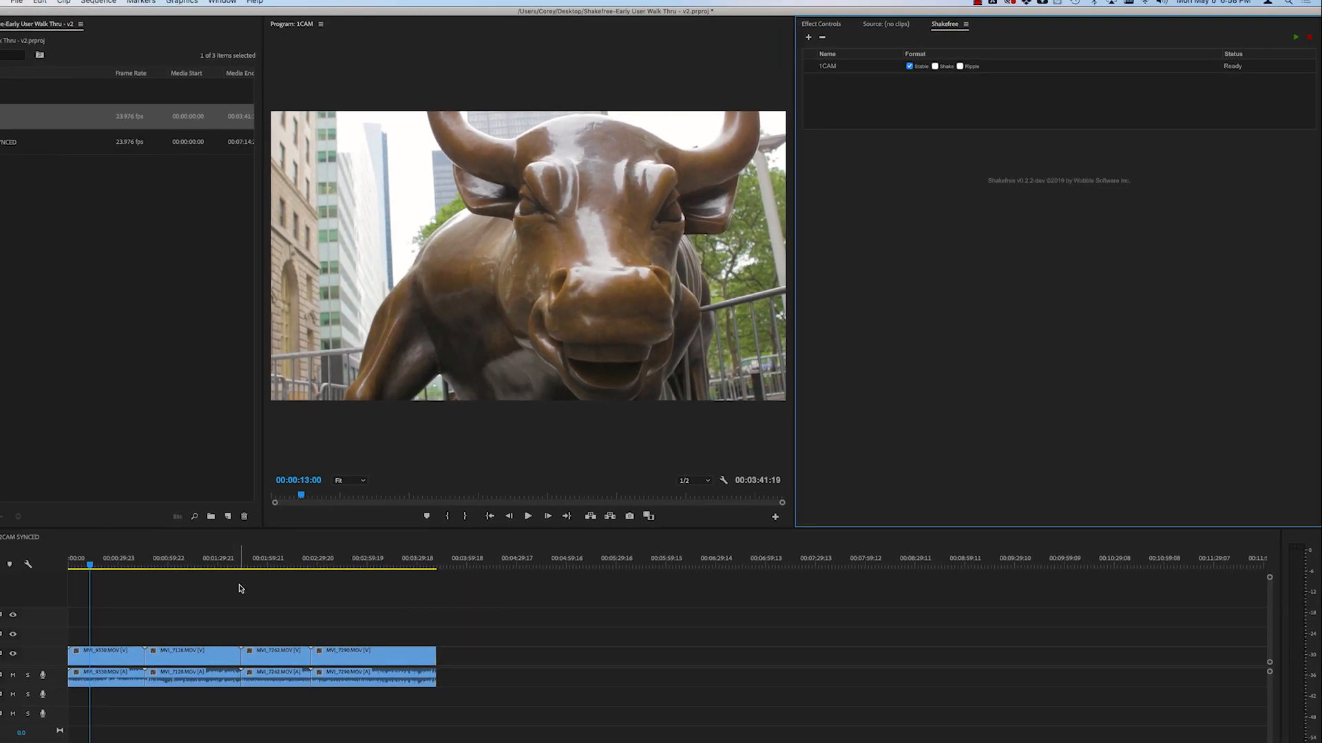
# Bring the 2CAM SYNCED sequence into the timeline and add it to the queue as well.
pyautogui.click(104, 508)
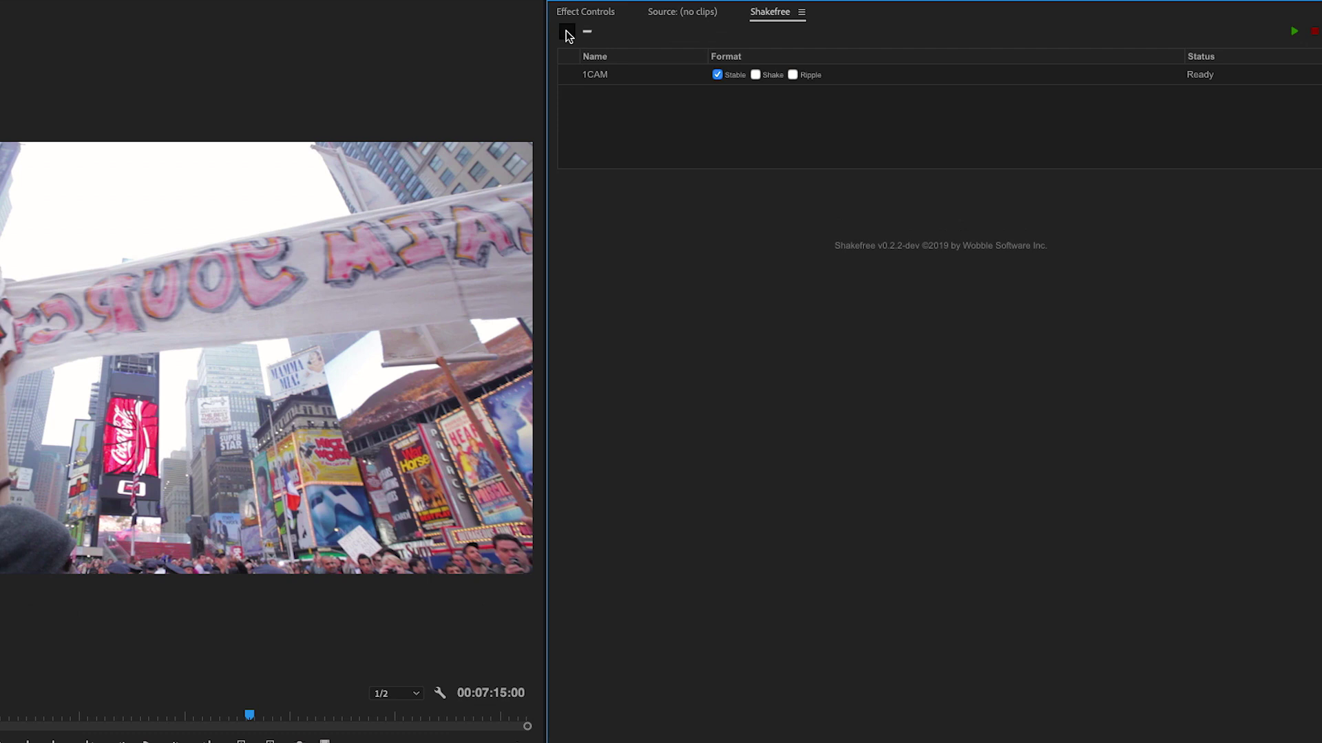
pyautogui.click(565, 31)
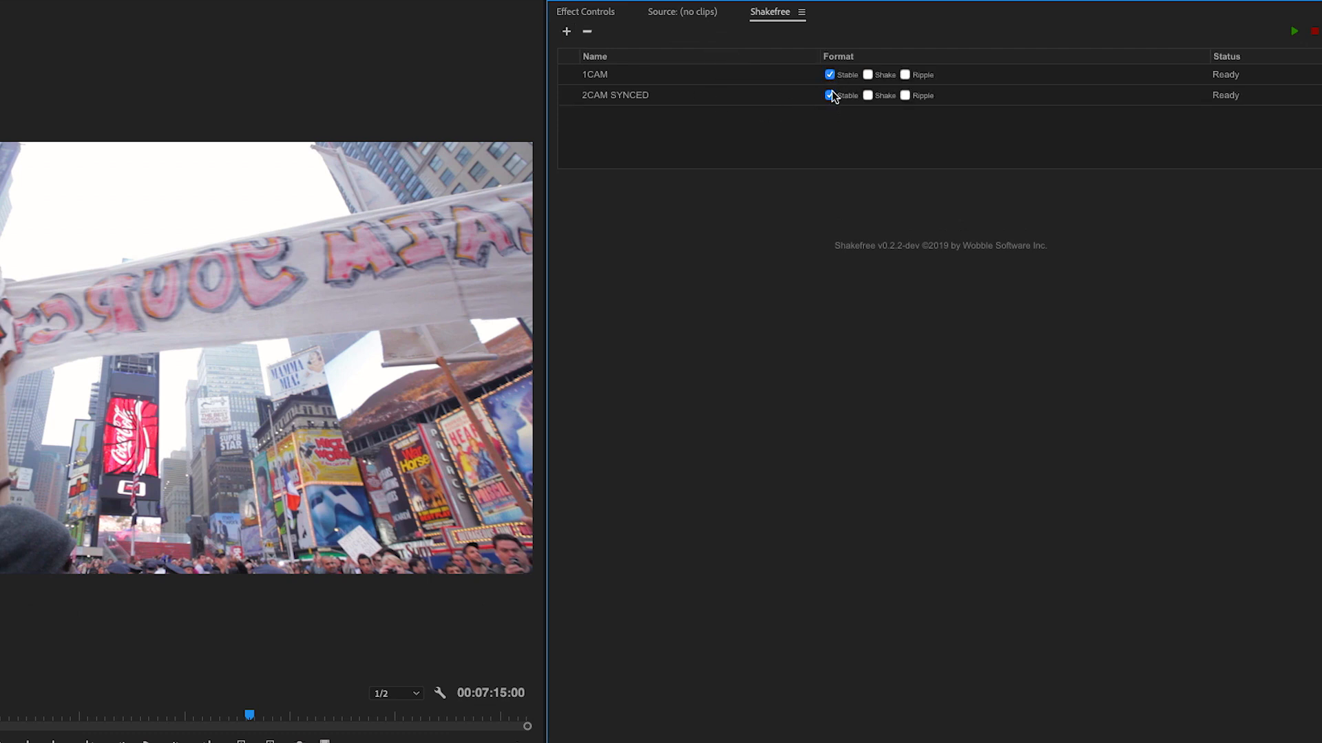
# Tick Shake output for both 1CAM and 2CAM SYNCED, and tick Ripple for the 1CAM entry.
pyautogui.click(867, 74)
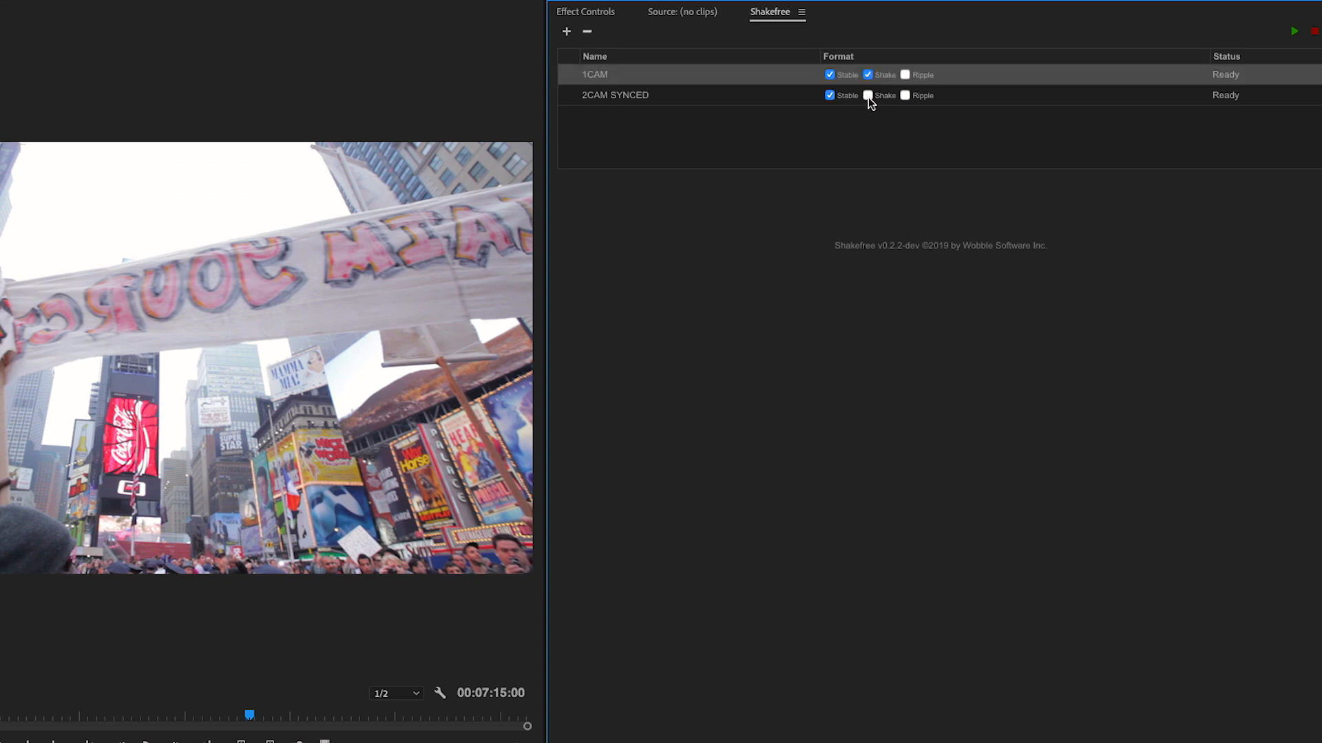
pyautogui.click(869, 96)
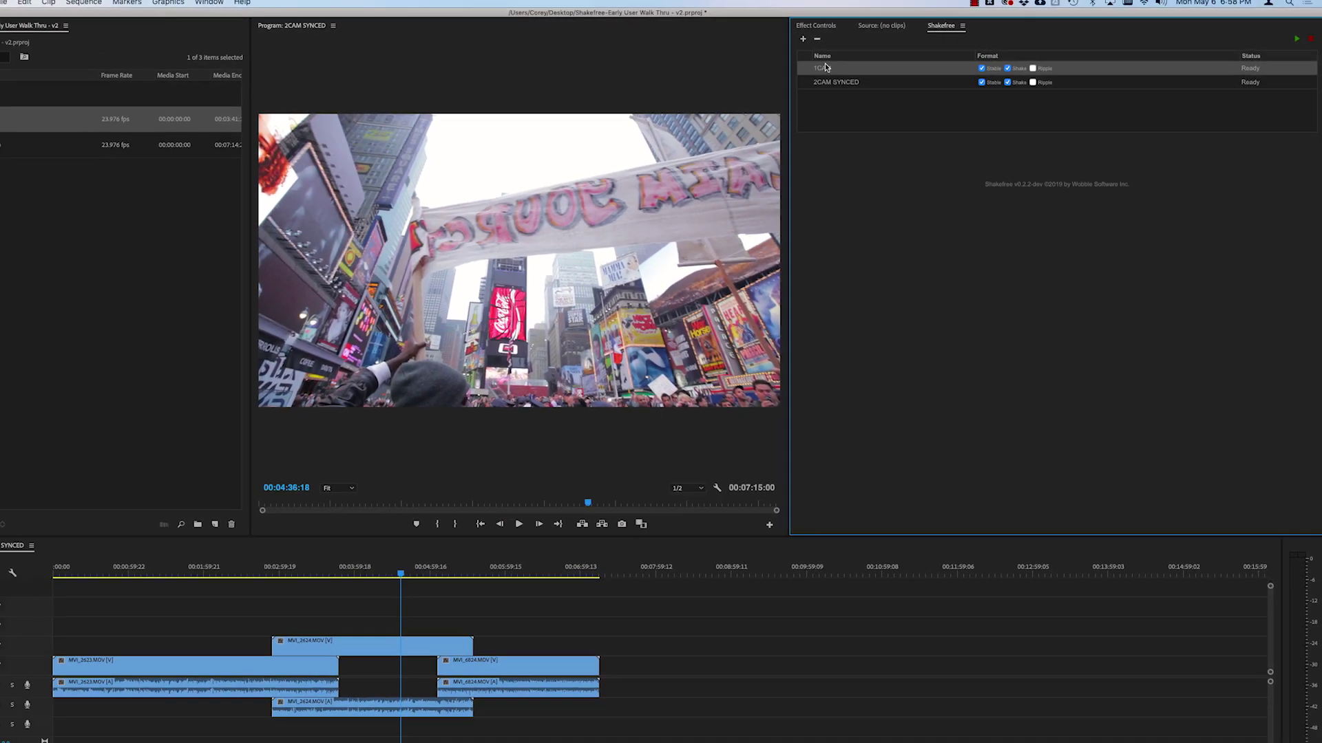
pyautogui.click(859, 68)
pyautogui.doubleClick(859, 69)
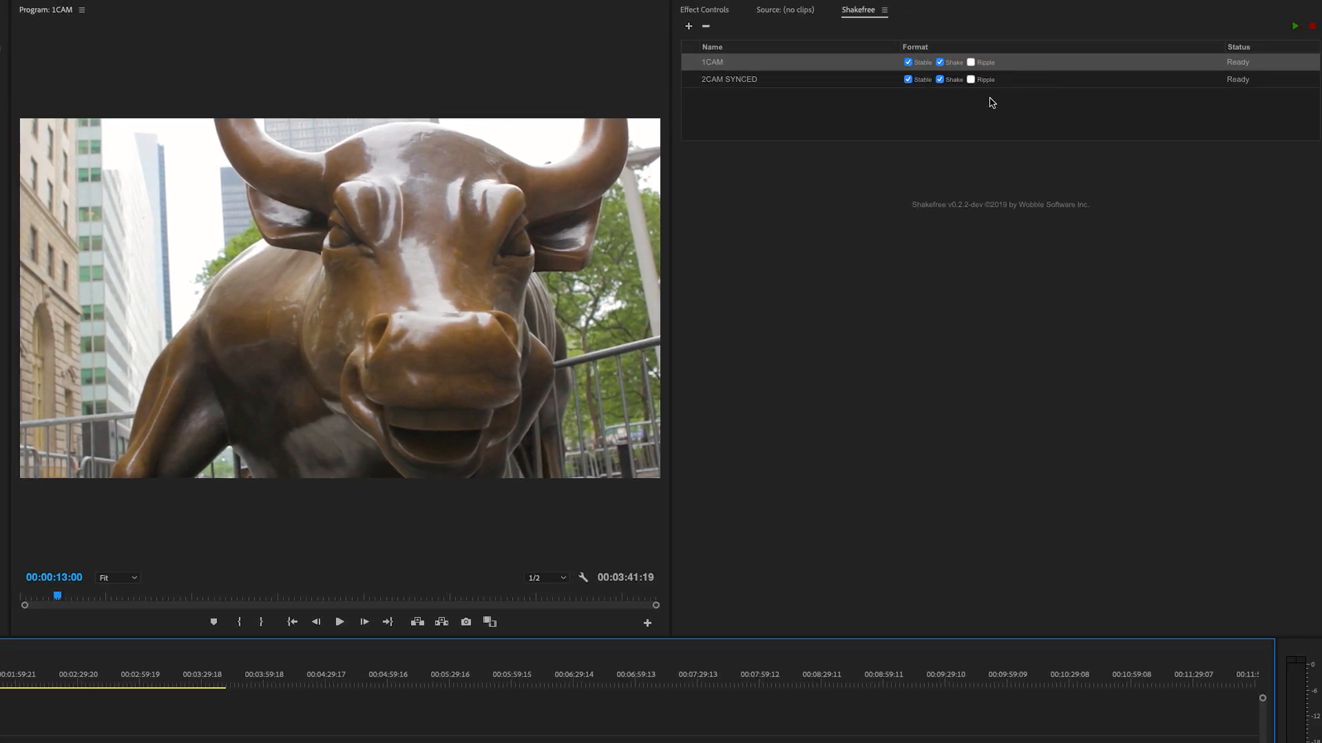
pyautogui.click(971, 64)
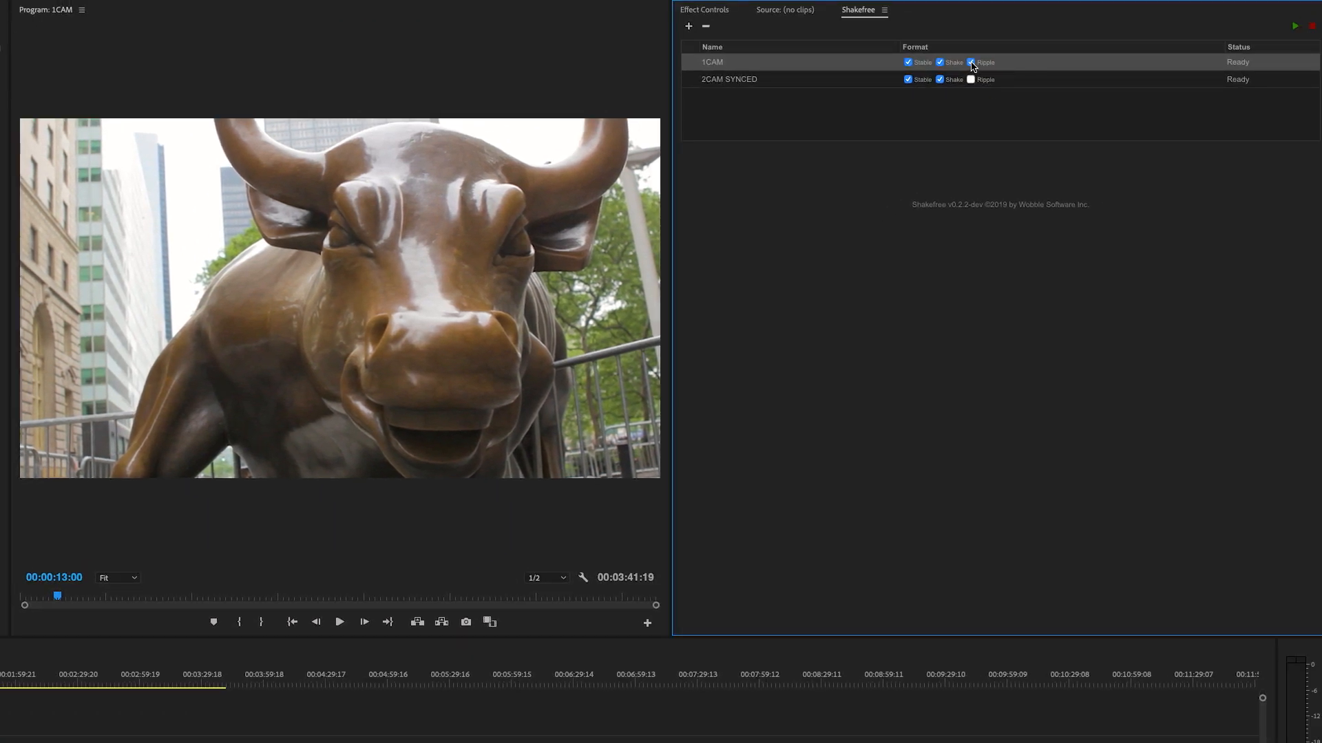
pyautogui.doubleClick(739, 78)
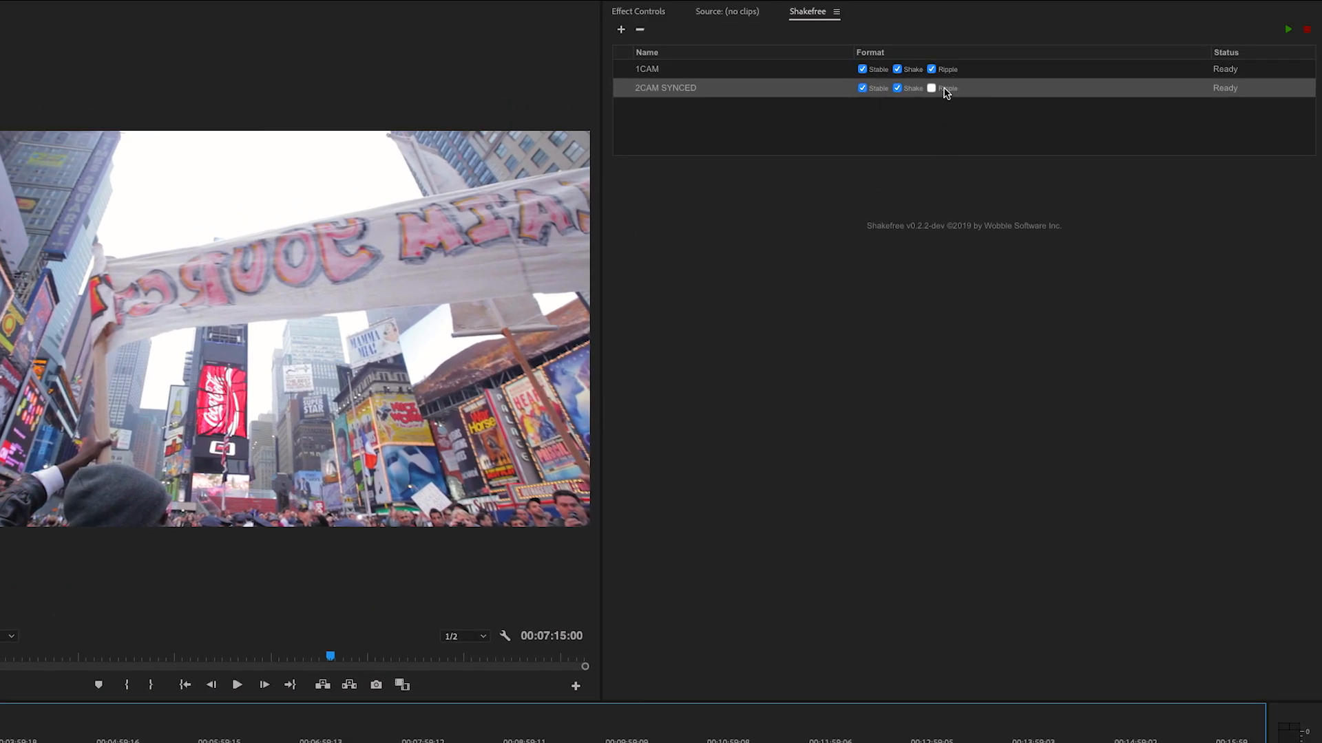
# Start Shakefree processing of the queued sequences with the green play button.
pyautogui.click(1288, 31)
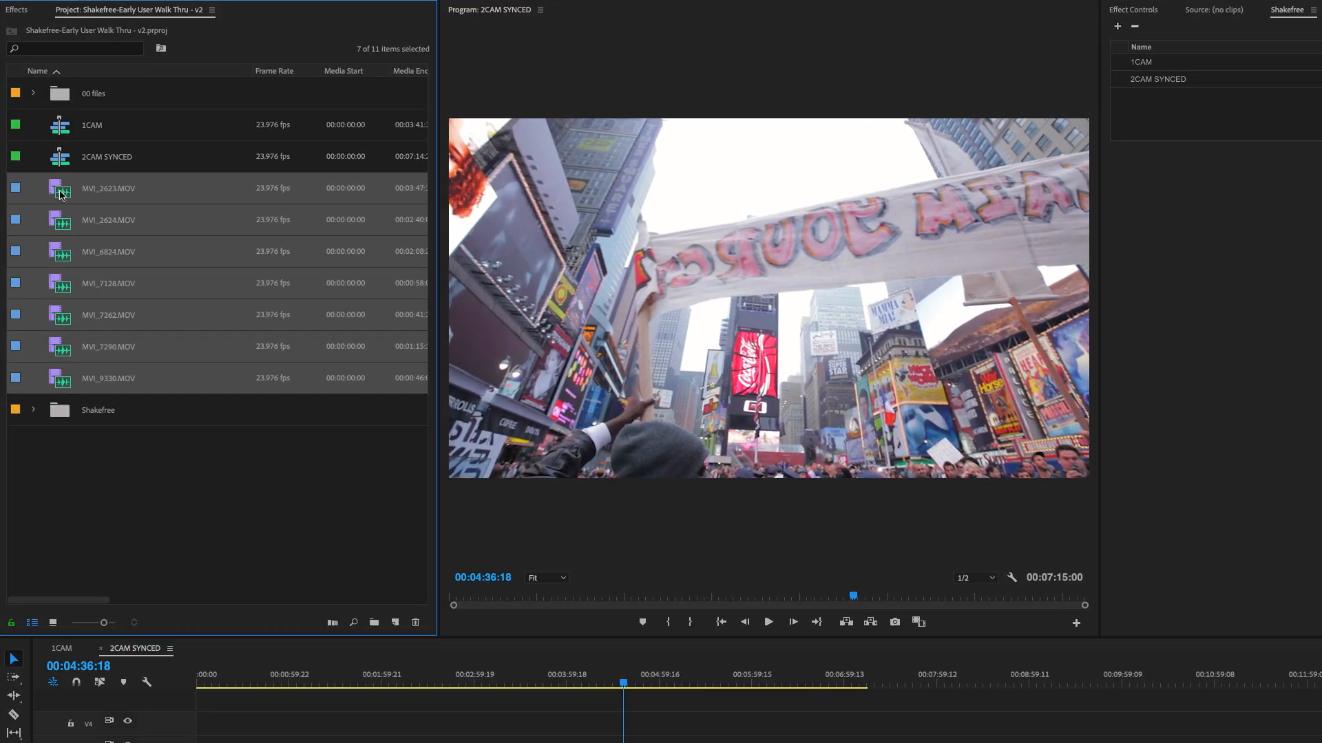
# Move the seven imported MOV clips into the Shakefree bin and expand it.
pyautogui.moveTo(74, 416); pyautogui.dragTo(76, 420)
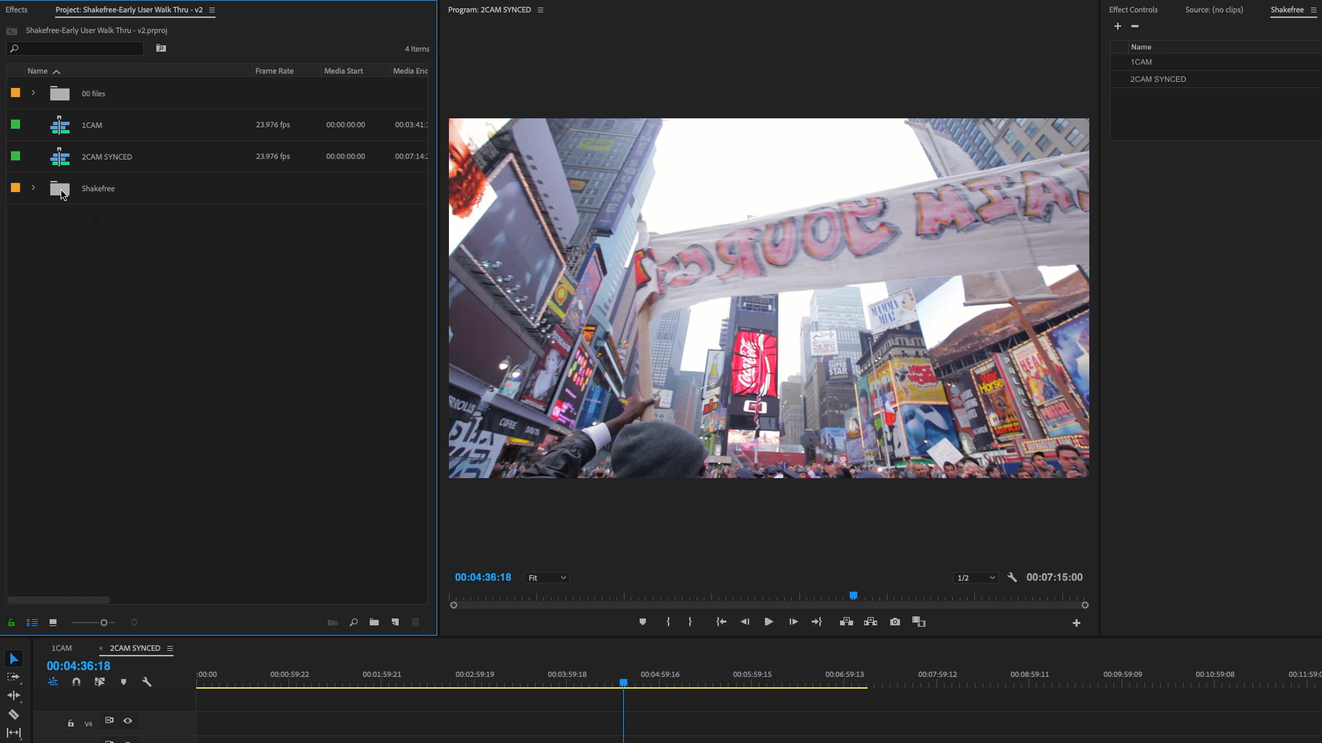
pyautogui.click(63, 193)
pyautogui.click(34, 189)
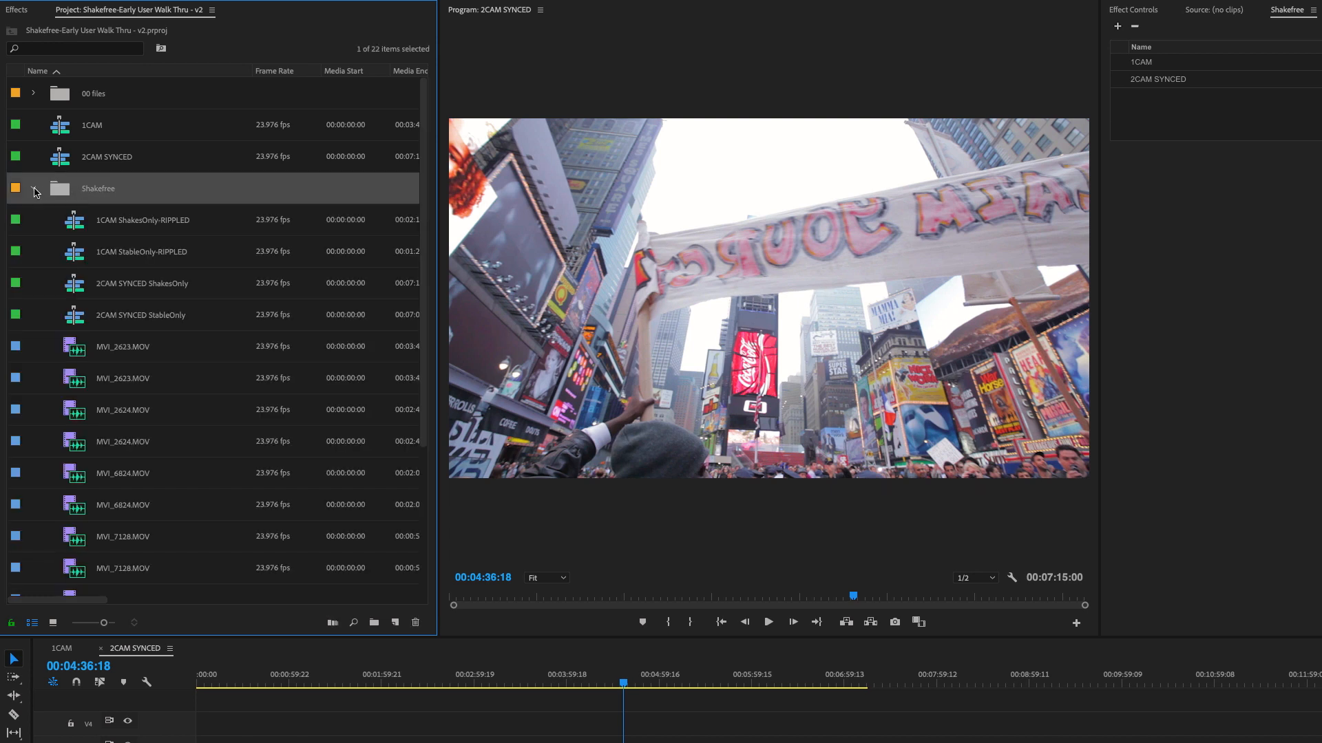
# Step through the bin's 1CAM ShakesOnly/StableOnly-RIPPLED and 2CAM SYNCED ShakesOnly/StableOnly sequences.
pyautogui.click(127, 228)
pyautogui.click(134, 252)
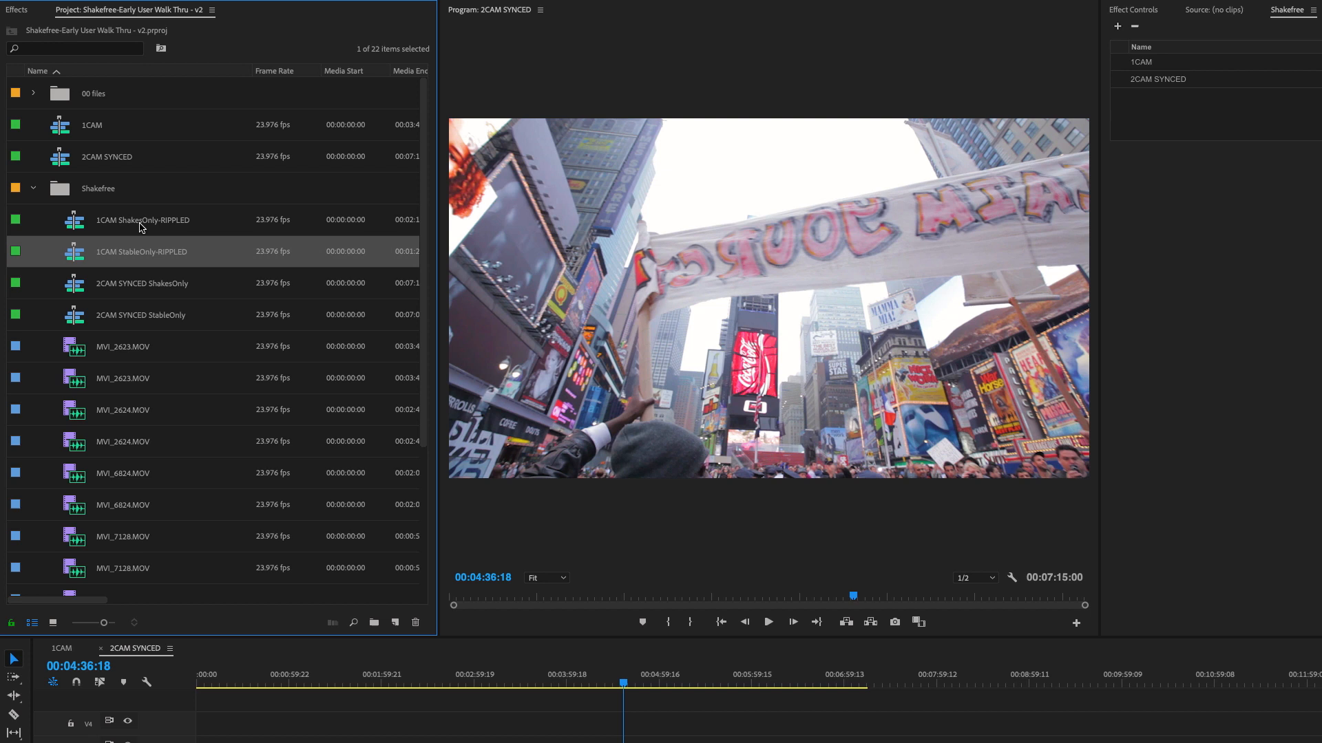
pyautogui.click(140, 223)
pyautogui.click(139, 251)
pyautogui.click(140, 285)
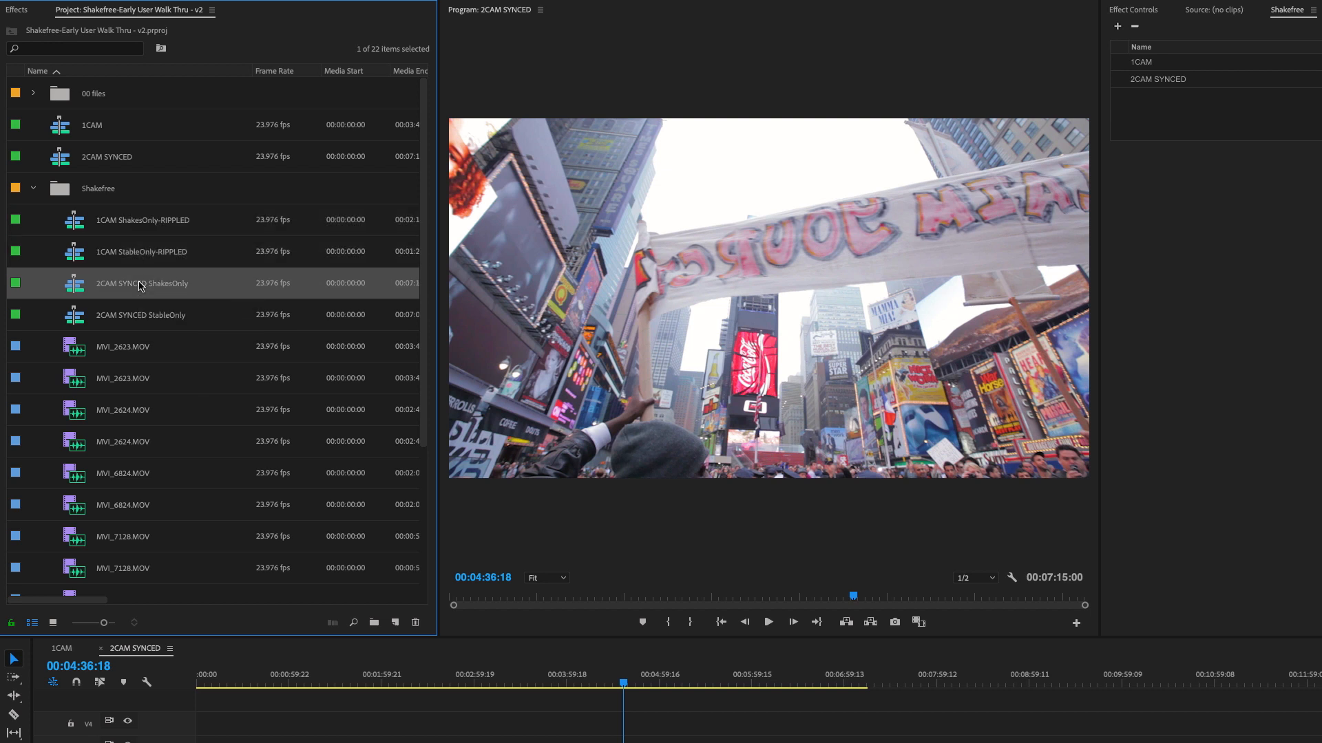
pyautogui.click(138, 315)
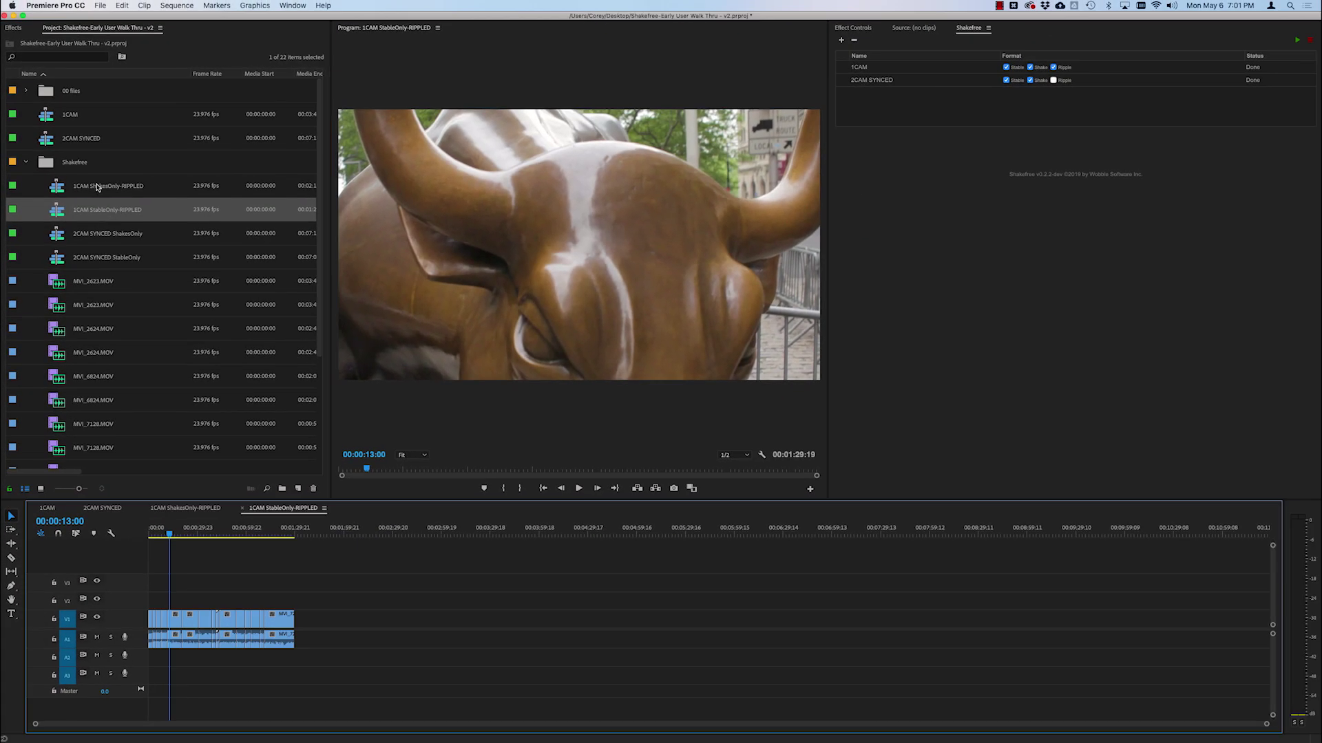
# Play the 1CAM ShakesOnly-RIPPLED sequence from its start, skipping ahead partway through.
pyautogui.doubleClick(98, 187)
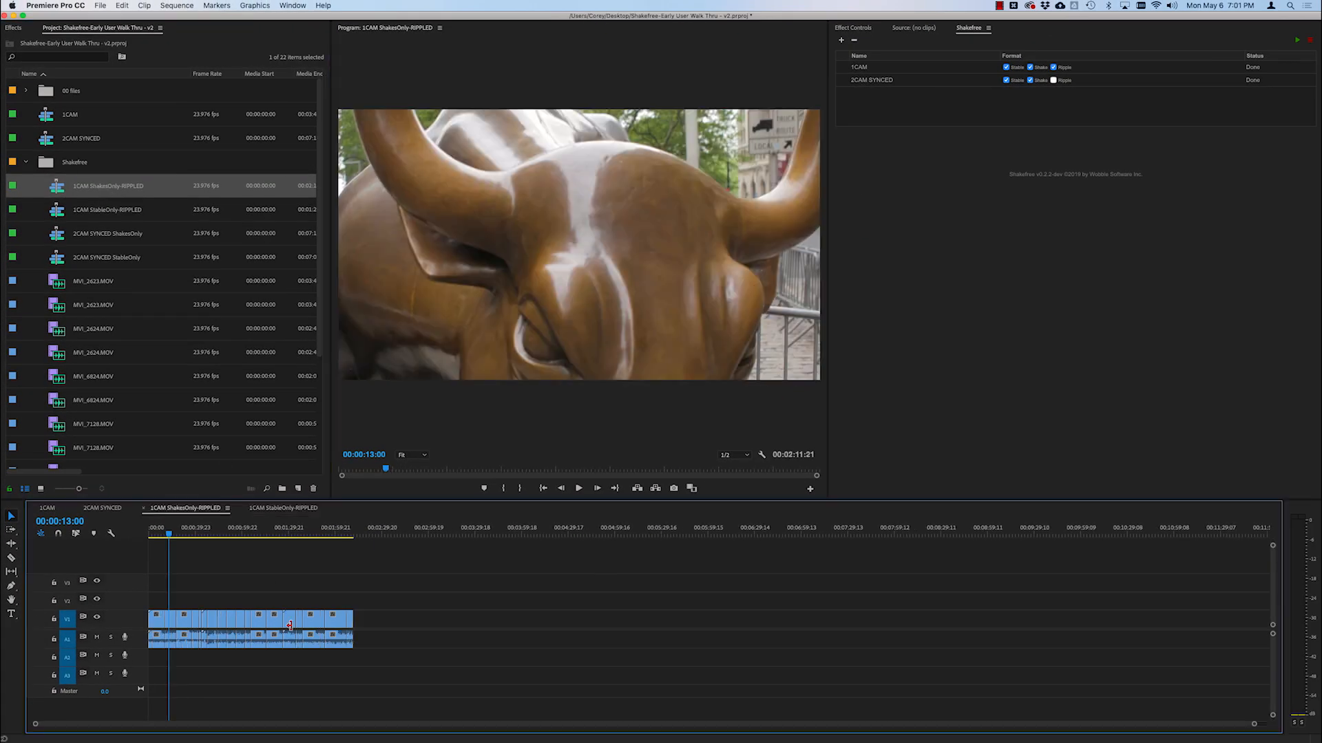
pyautogui.click(158, 538)
pyautogui.press('space')
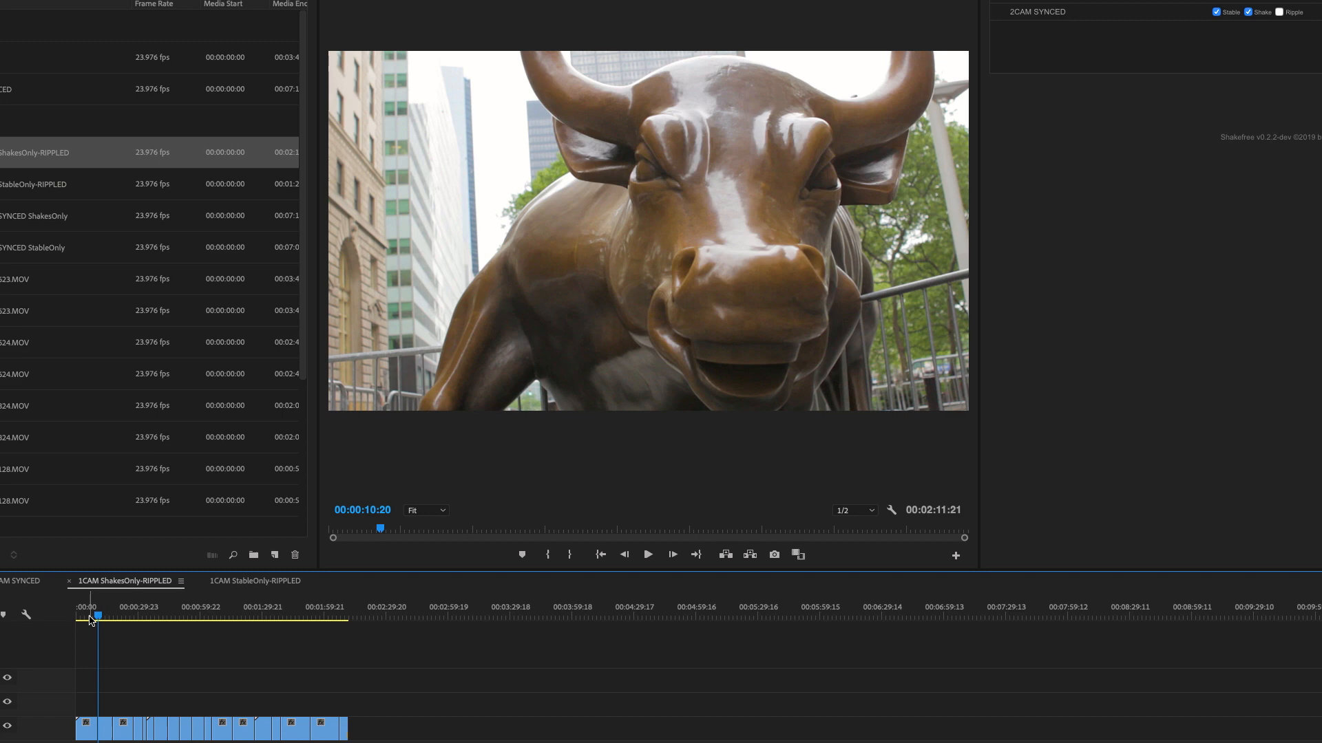
pyautogui.press('space')
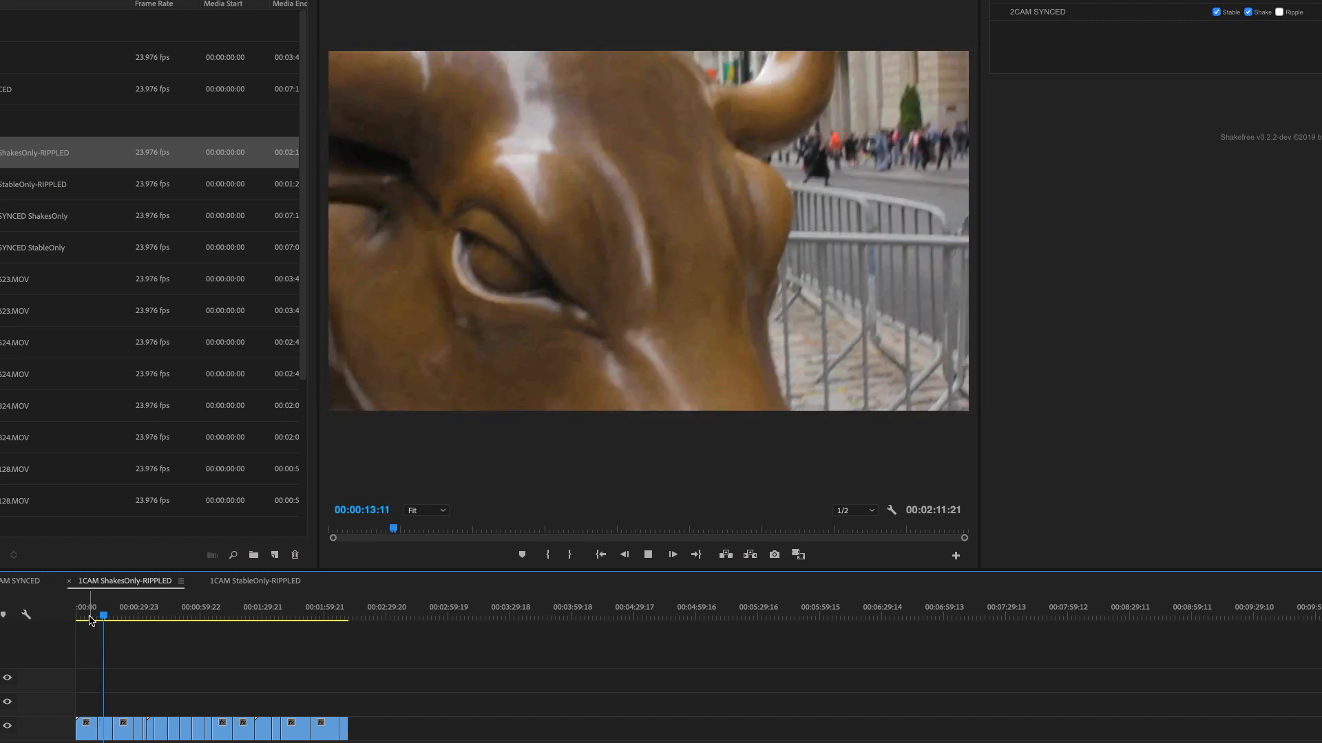
pyautogui.press('space')
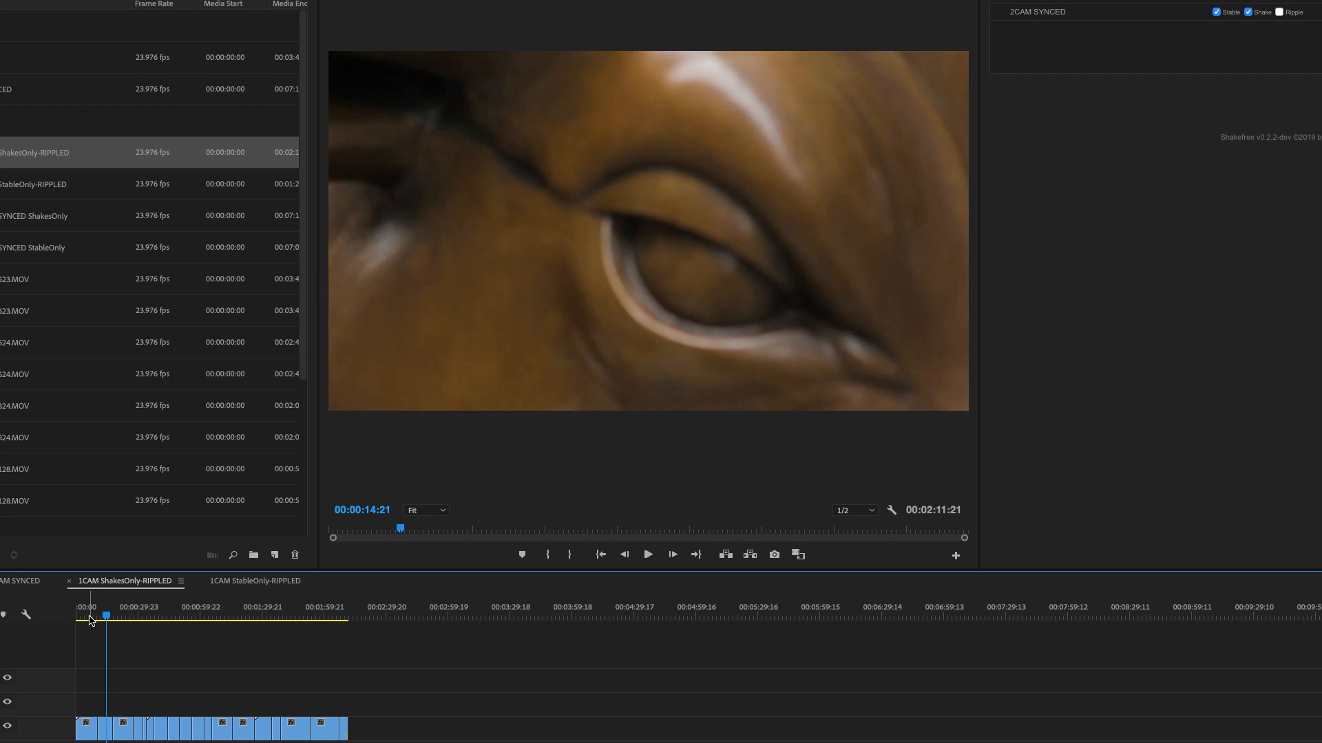
pyautogui.press('Down')
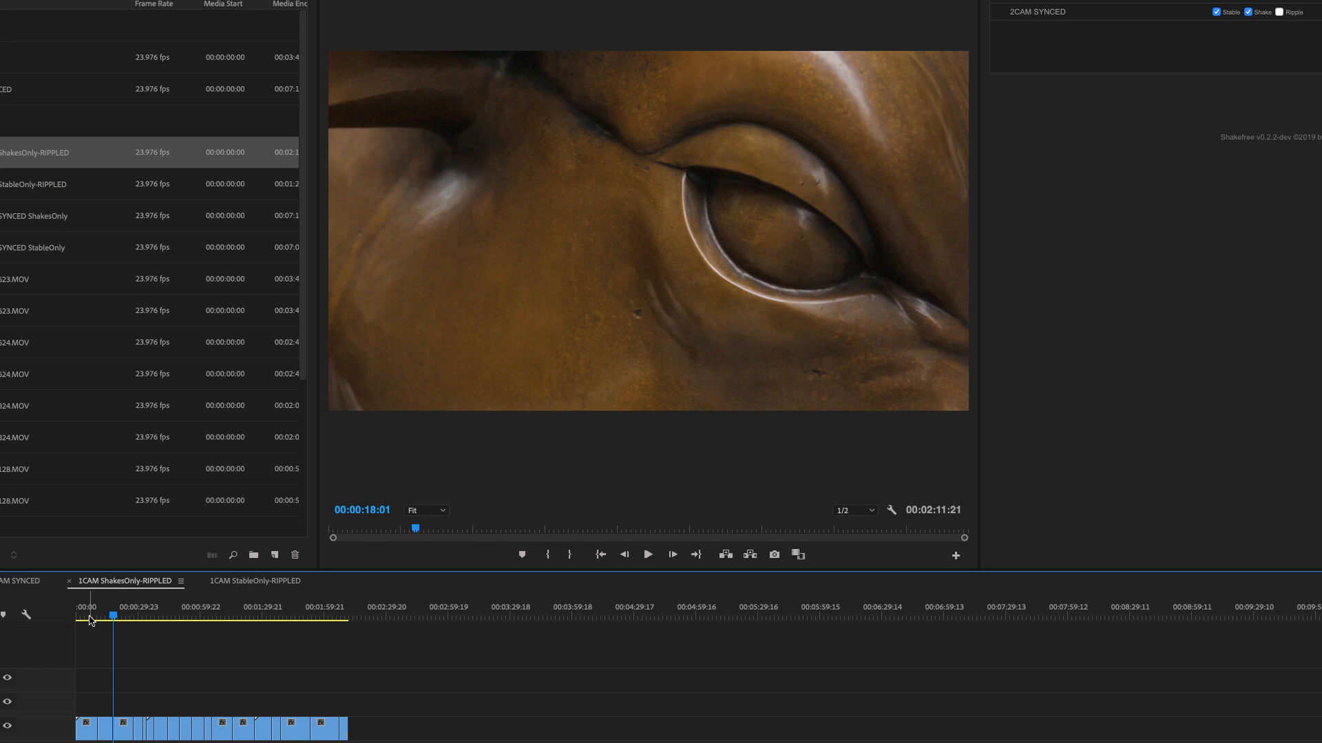
pyautogui.press('space')
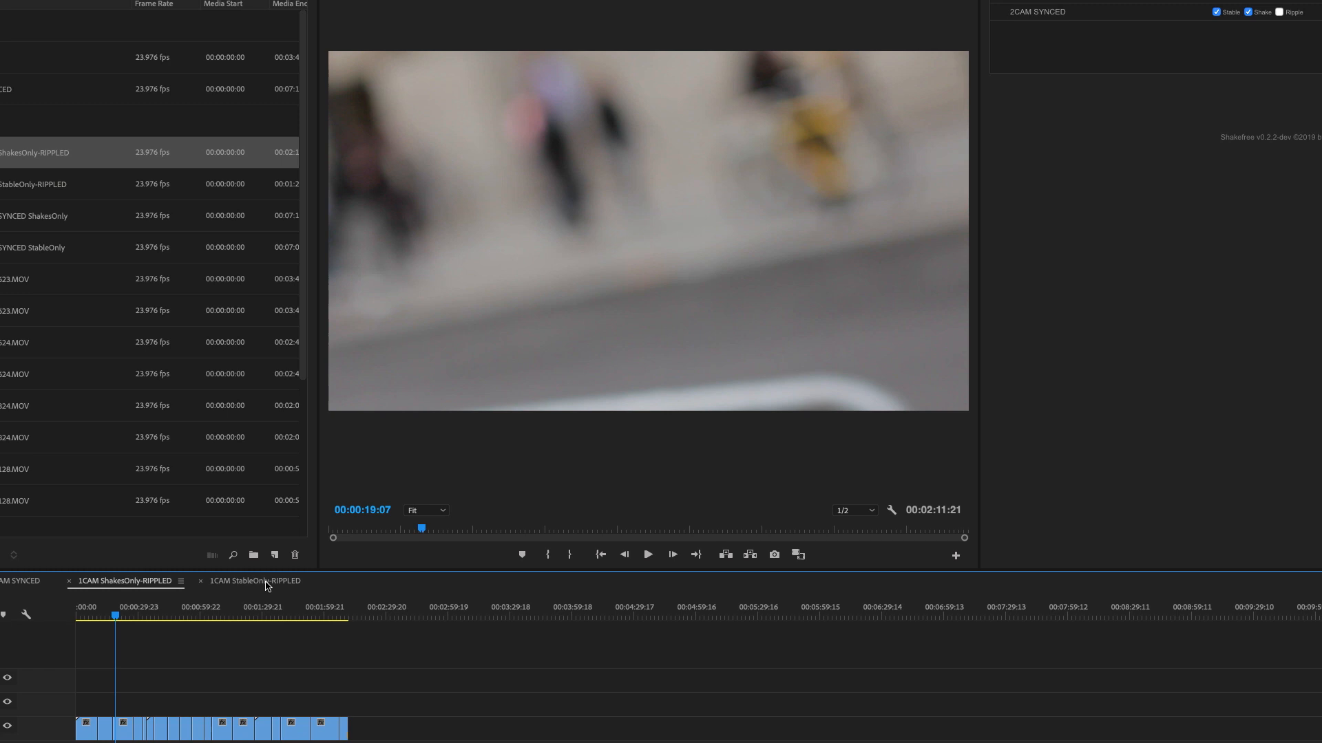
# Switch to the 1CAM StableOnly-RIPPLED timeline and return its playhead to the start.
pyautogui.click(253, 580)
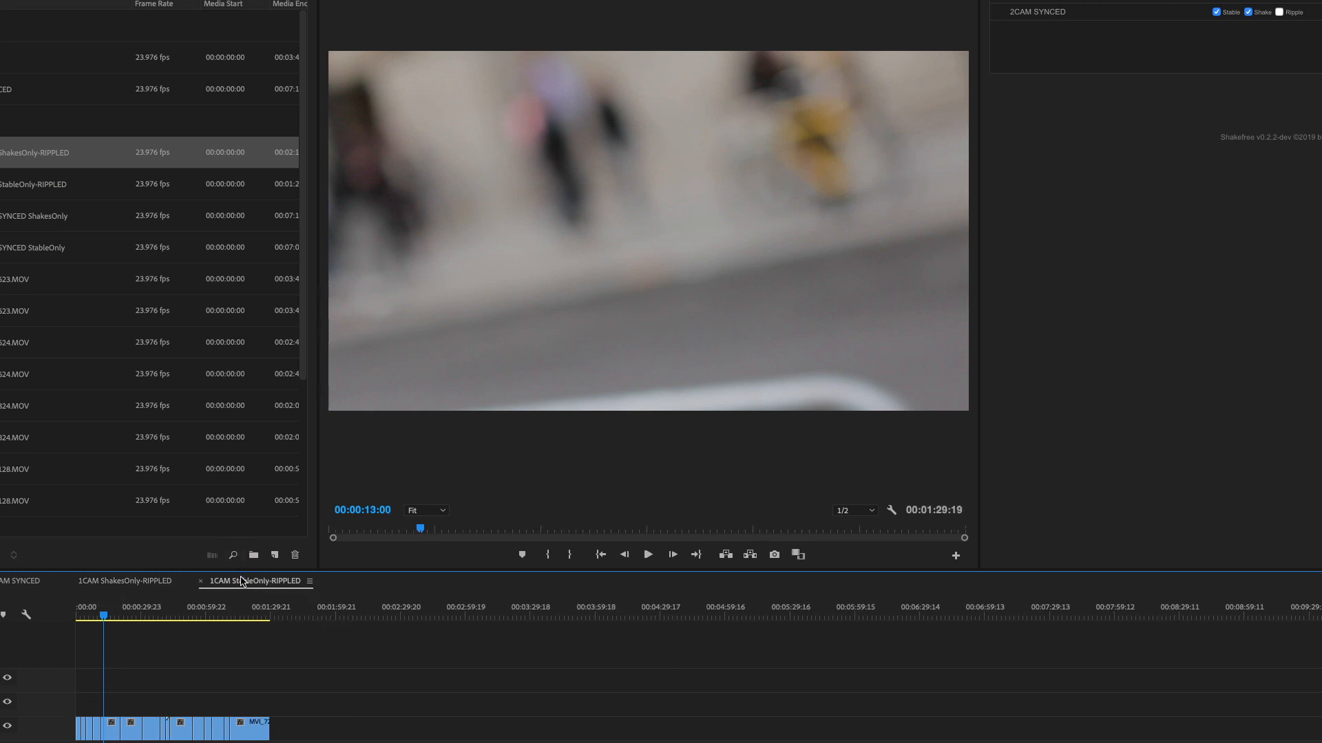
pyautogui.moveTo(113, 615); pyautogui.dragTo(77, 616)
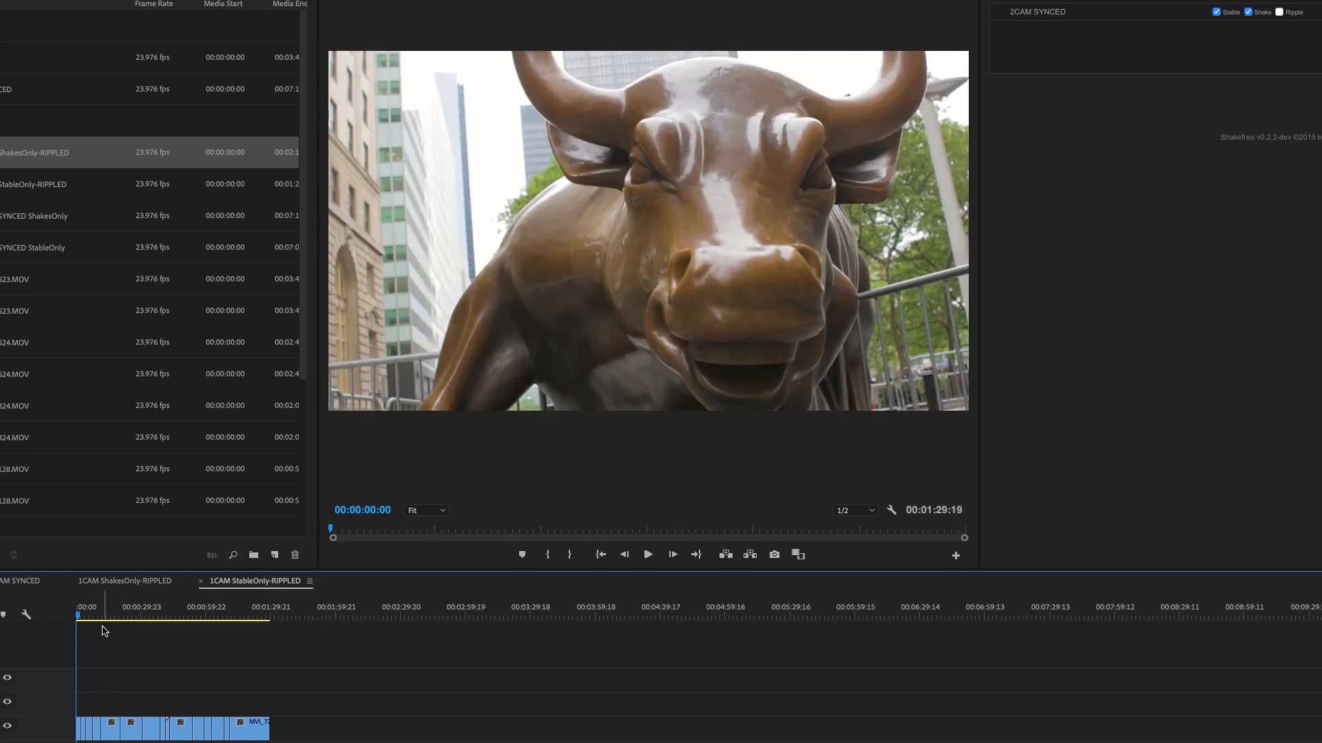
# Fit the 1CAM StableOnly-RIPPLED sequence to the timeline and play its opening seconds.
pyautogui.press('+')
pyautogui.press('+')
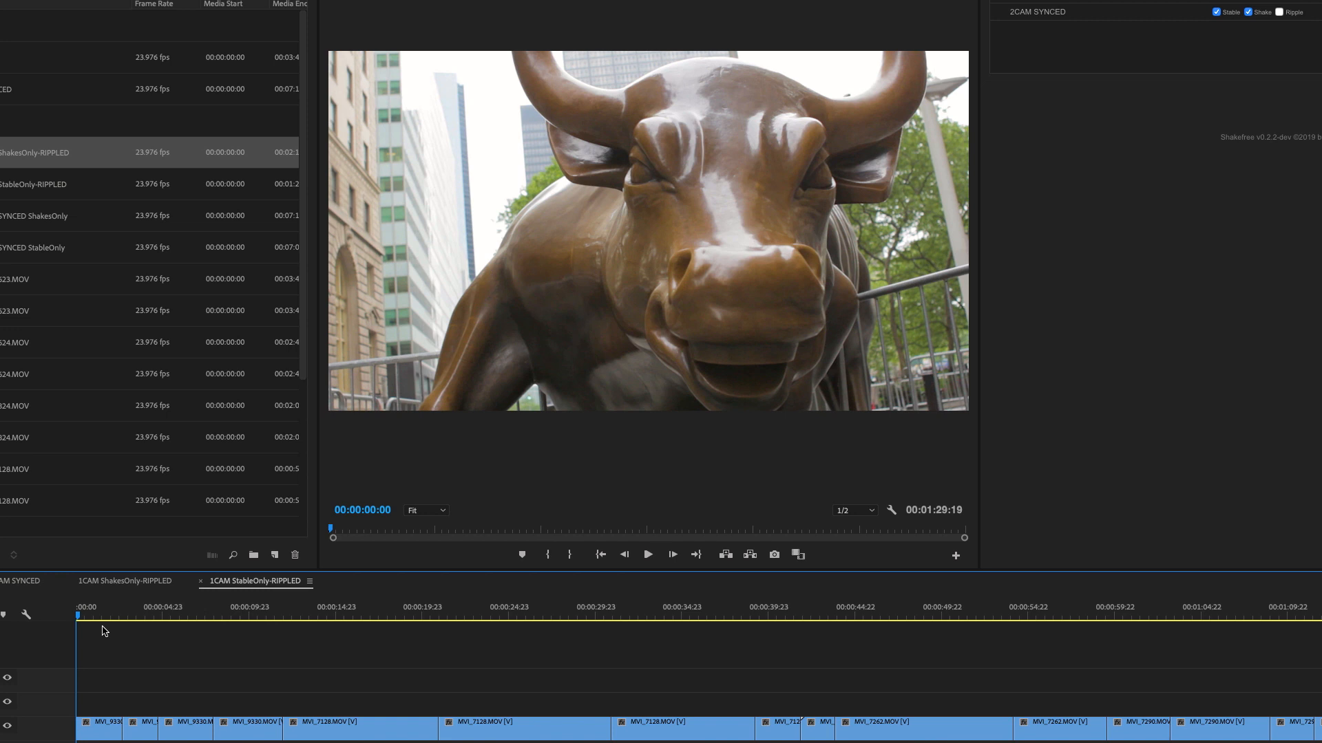
pyautogui.press('space')
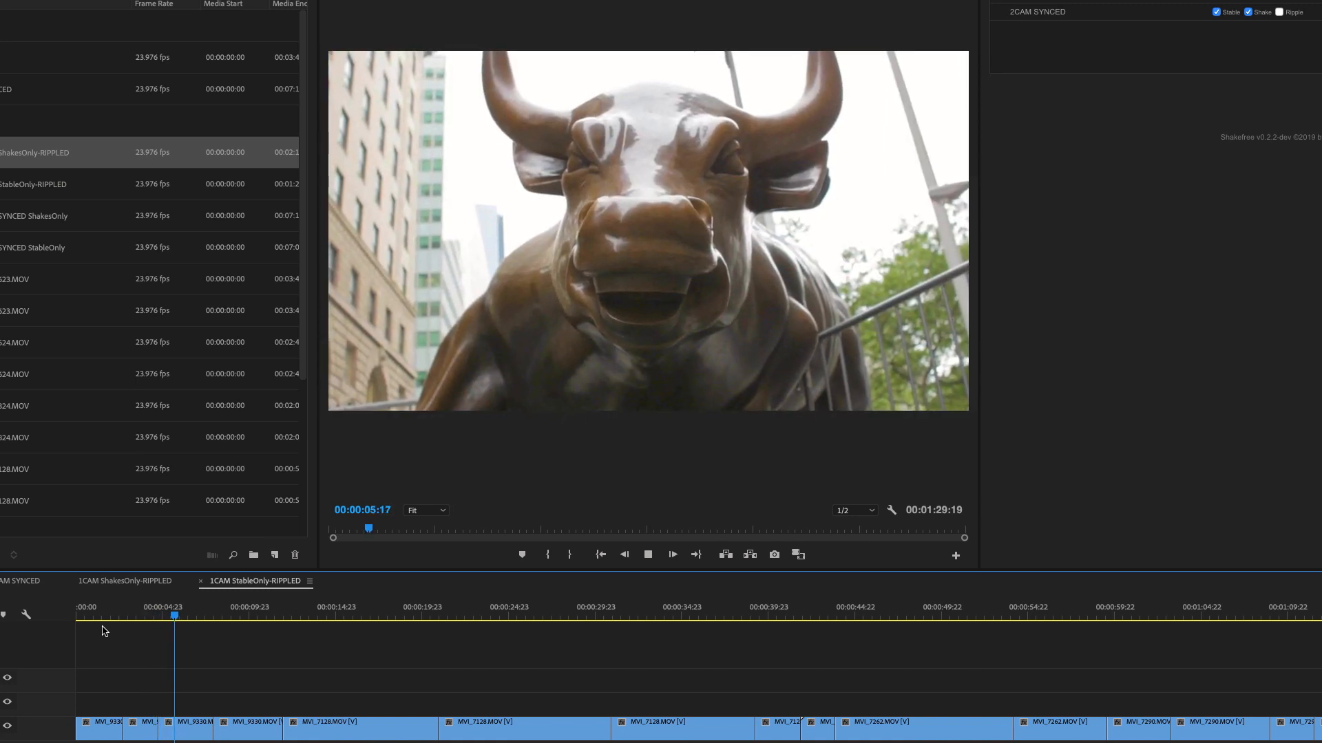
pyautogui.press('space')
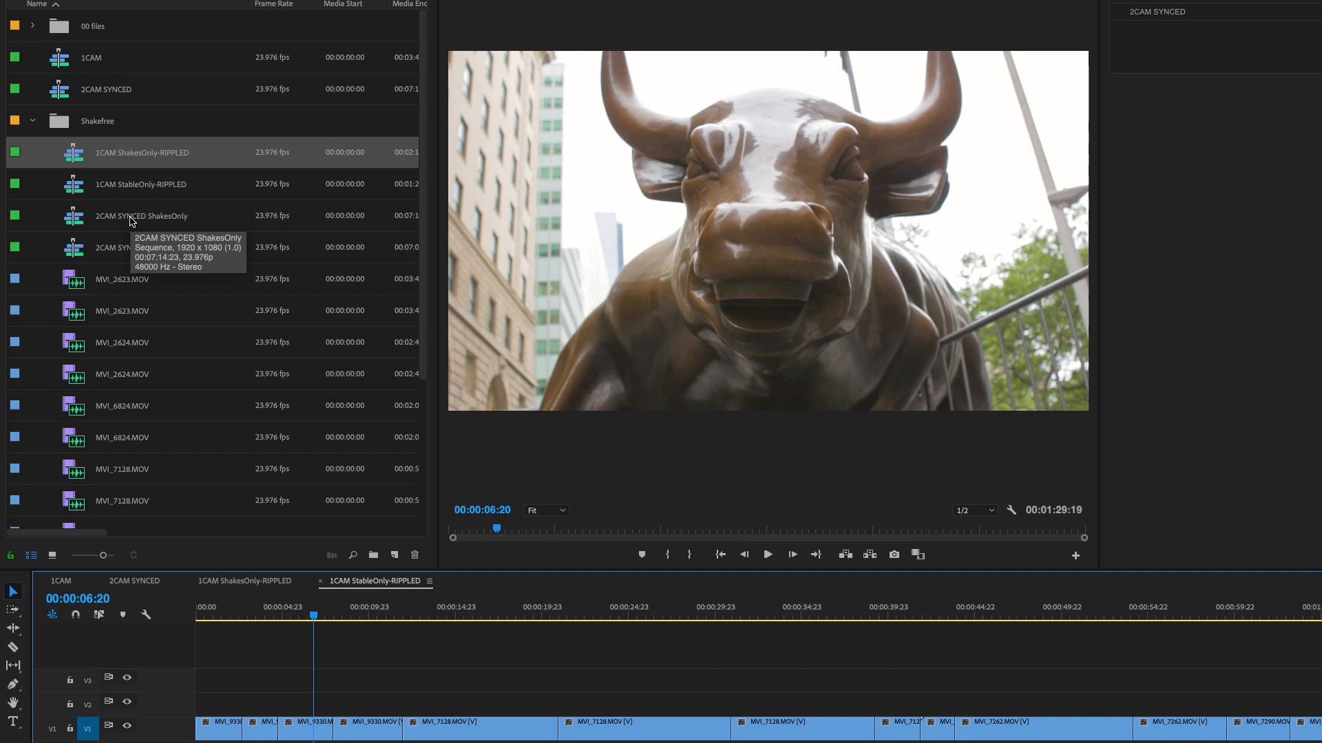
# Load both 2CAM SYNCED ShakesOnly and StableOnly sequences and toggle between their timelines to compare.
pyautogui.doubleClick(131, 220)
pyautogui.doubleClick(137, 247)
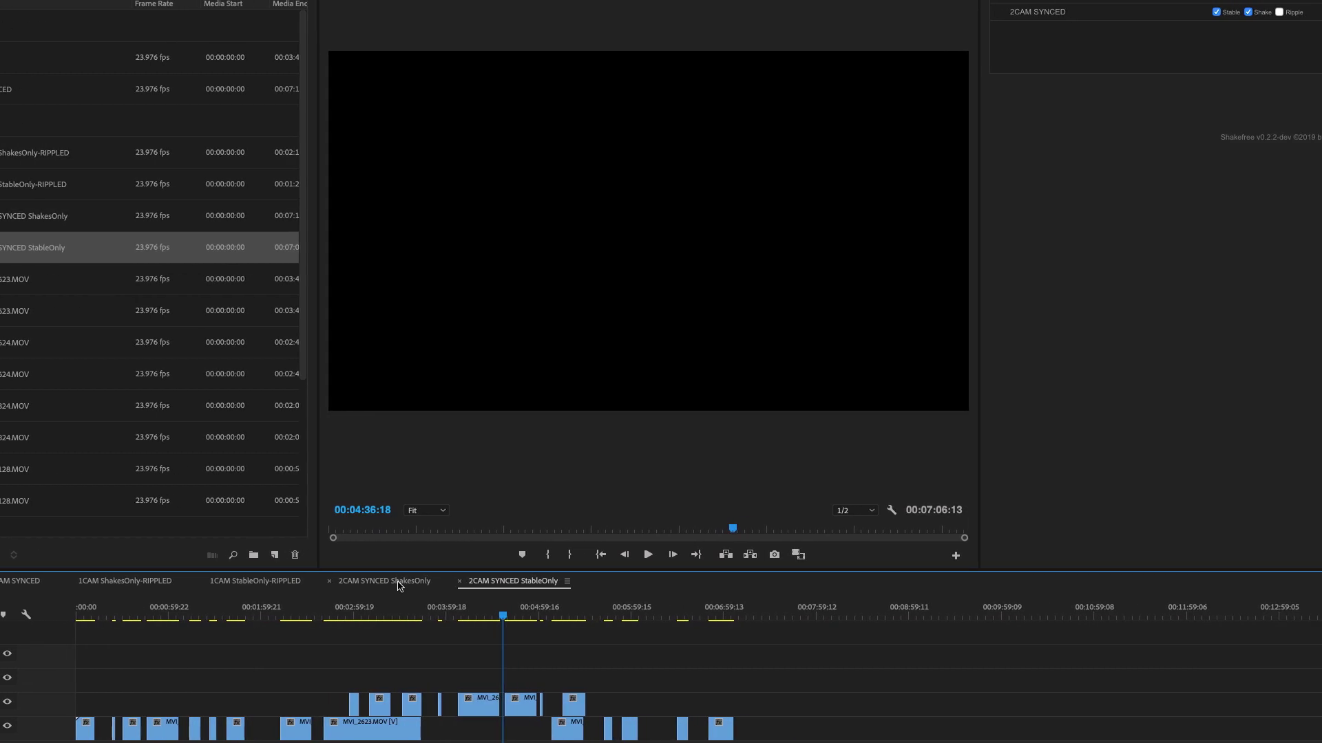
pyautogui.click(402, 584)
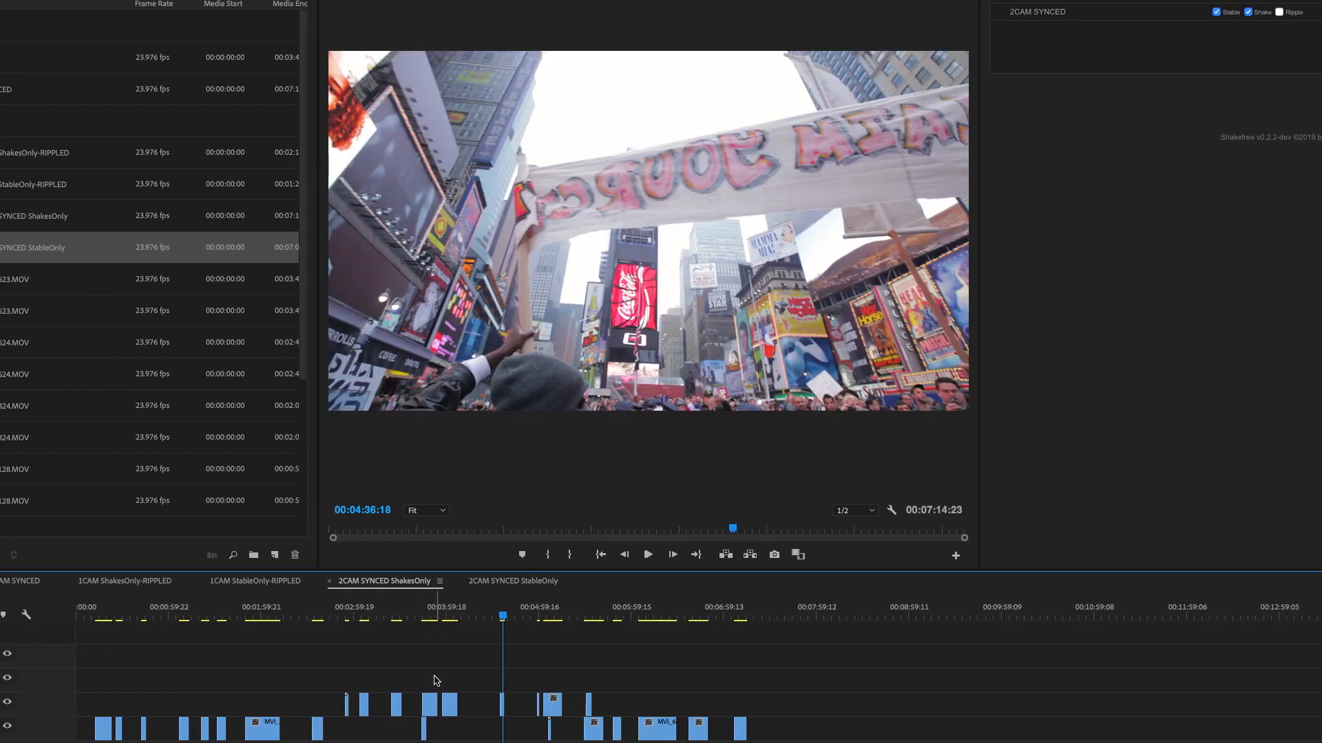
pyautogui.click(499, 584)
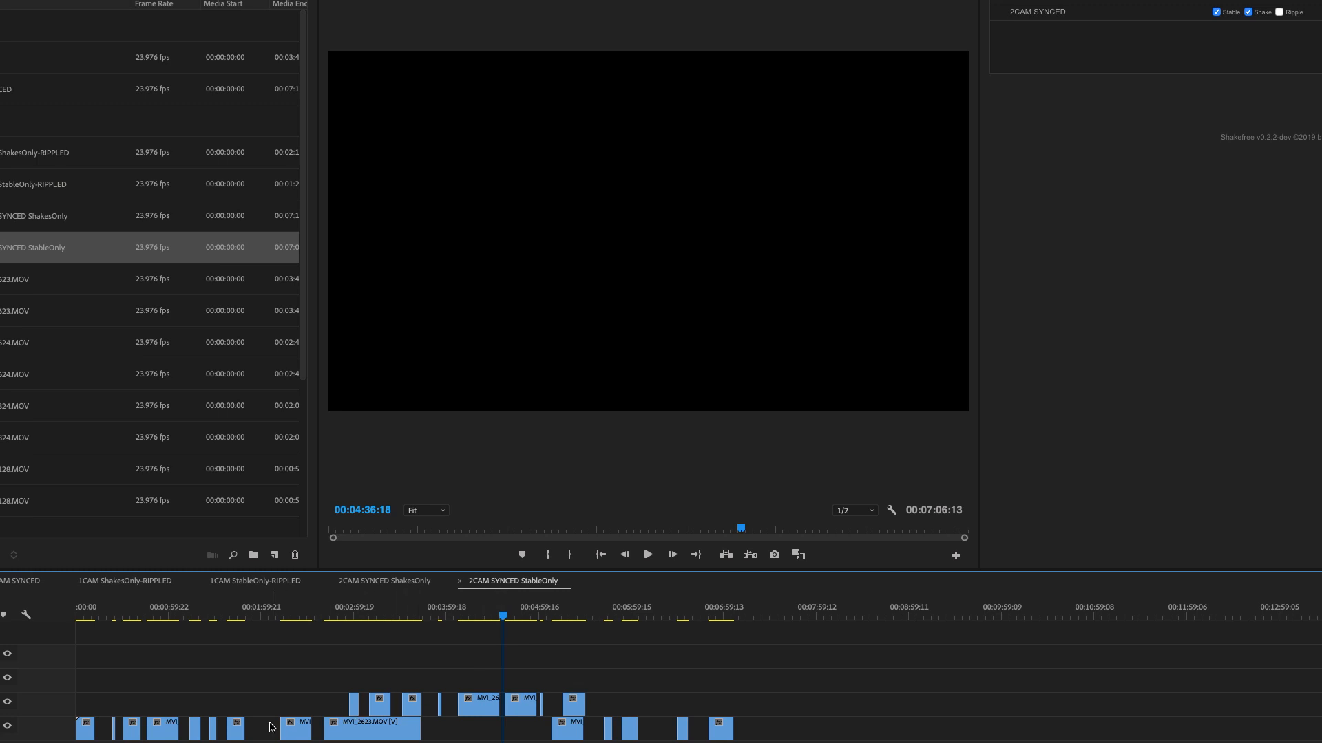
pyautogui.click(402, 585)
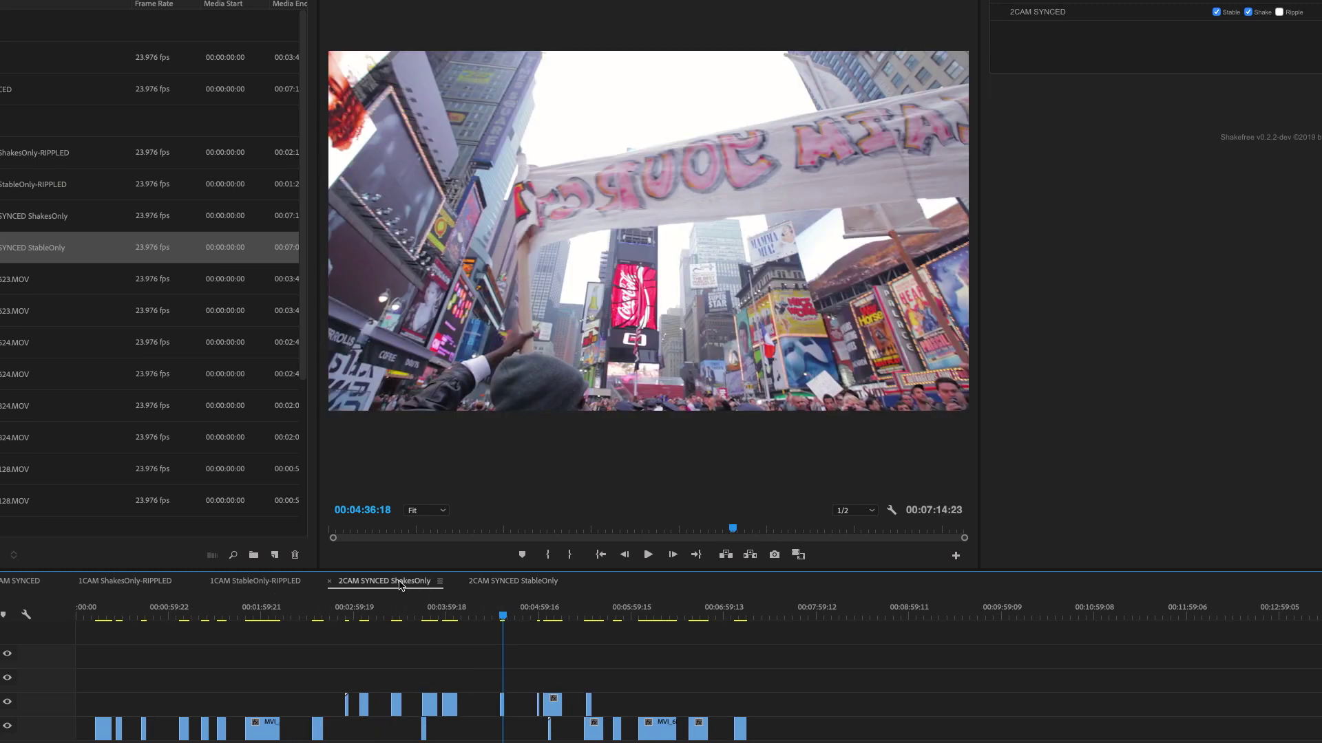
# Play the 2CAM SYNCED ShakesOnly sequence from near its start, skimming faster and jumping to the next clip.
pyautogui.click(99, 609)
pyautogui.press('space')
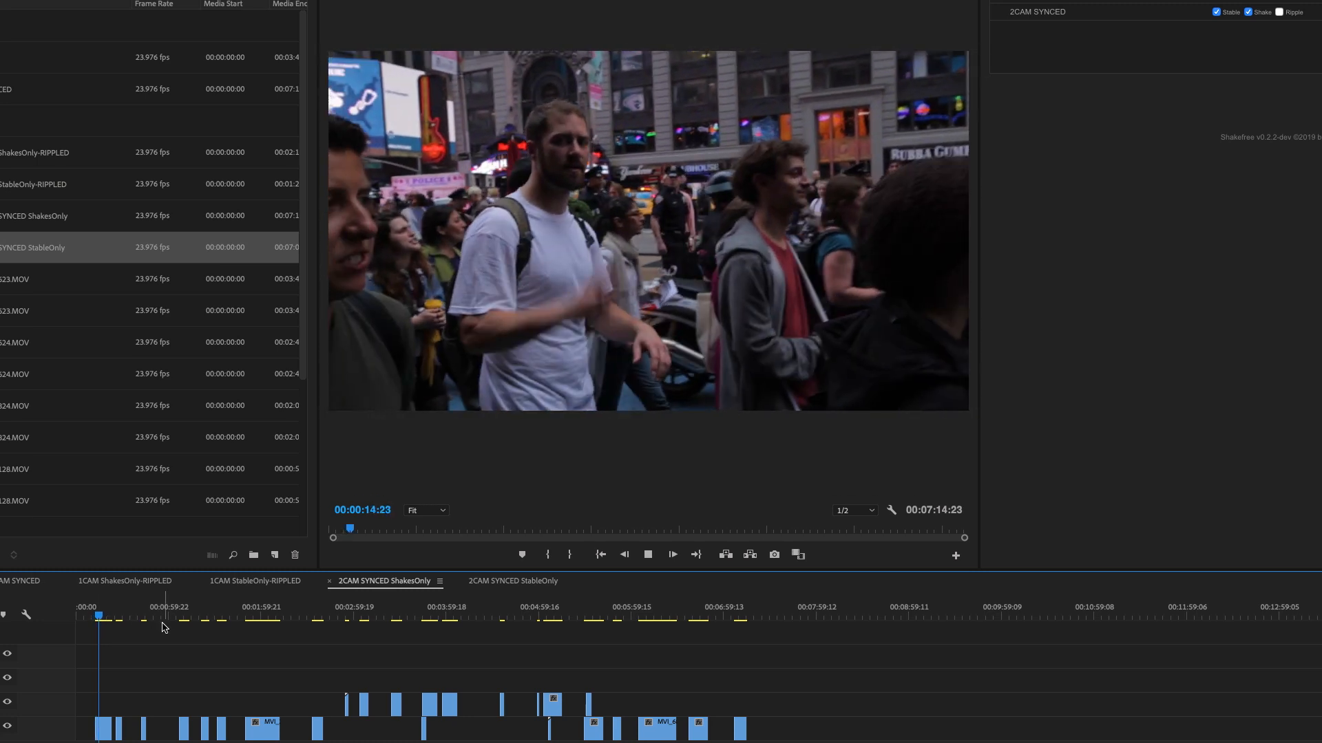
pyautogui.press('l')
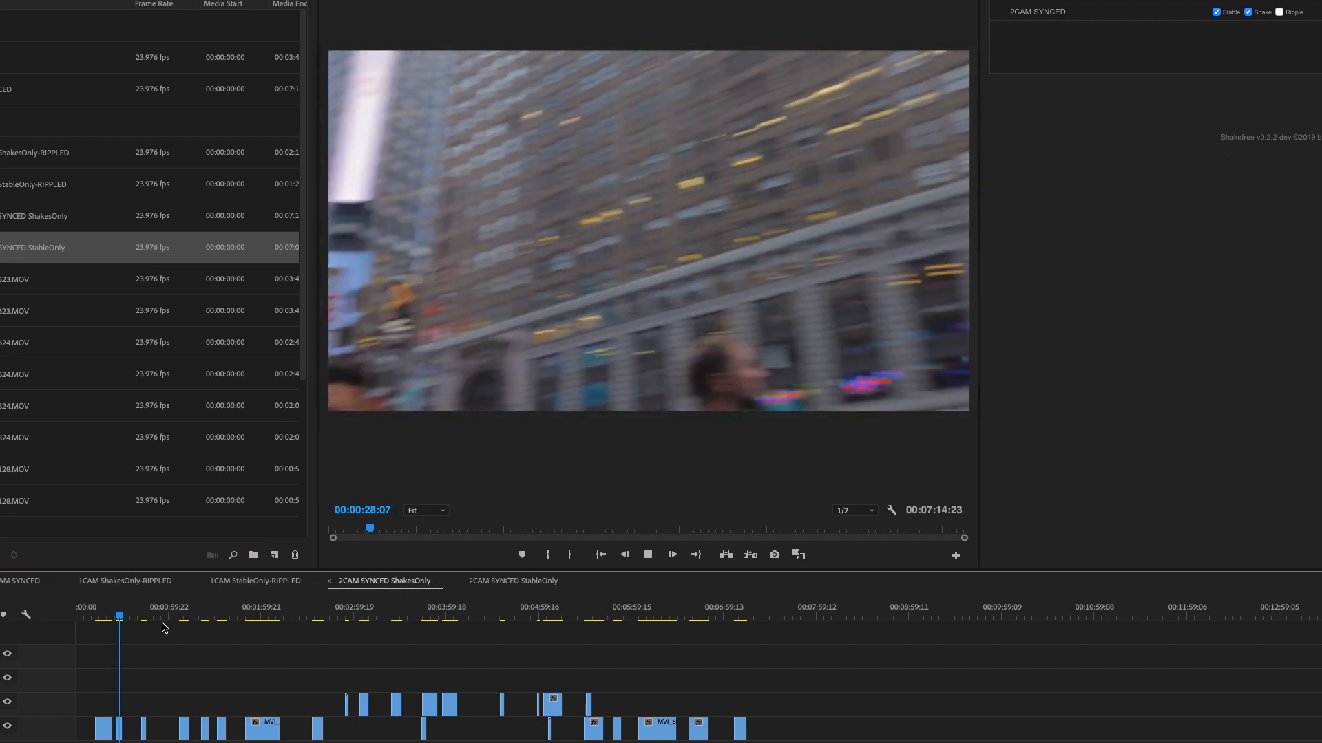
pyautogui.press('space')
pyautogui.press('Down')
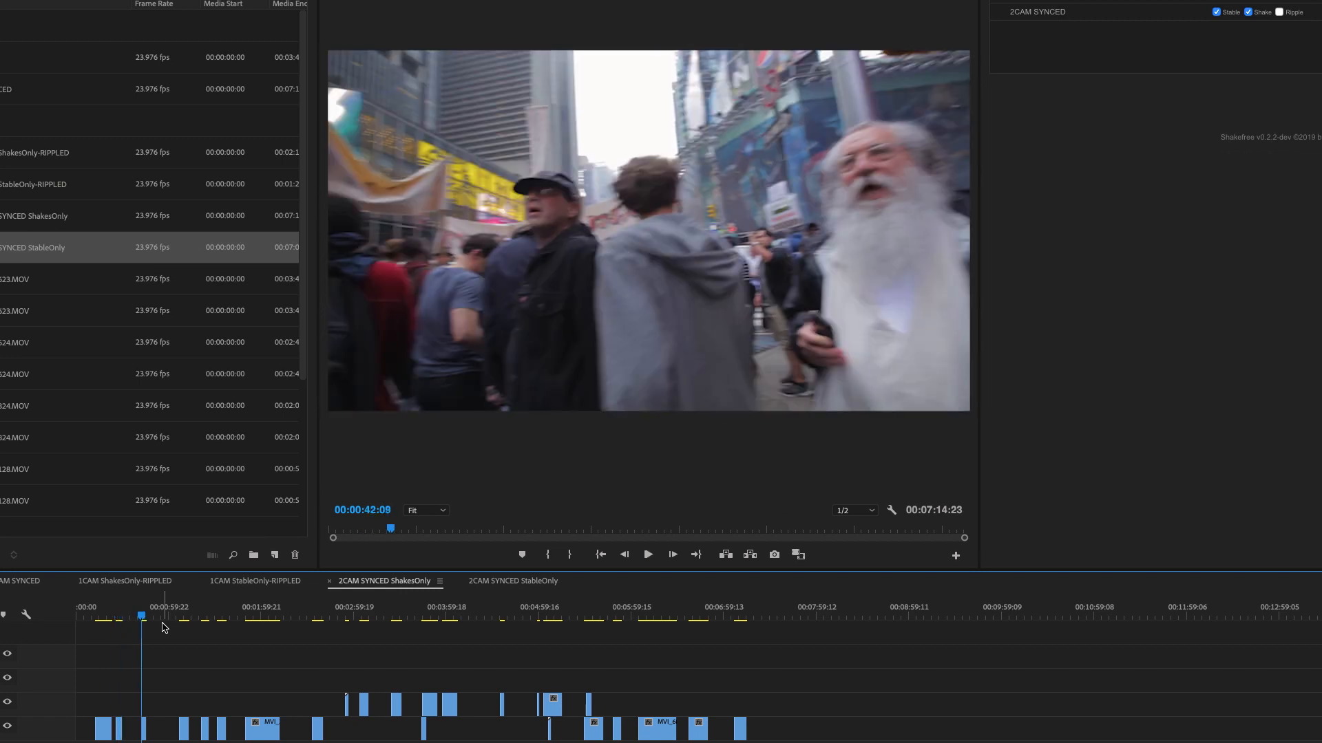
pyautogui.press('space')
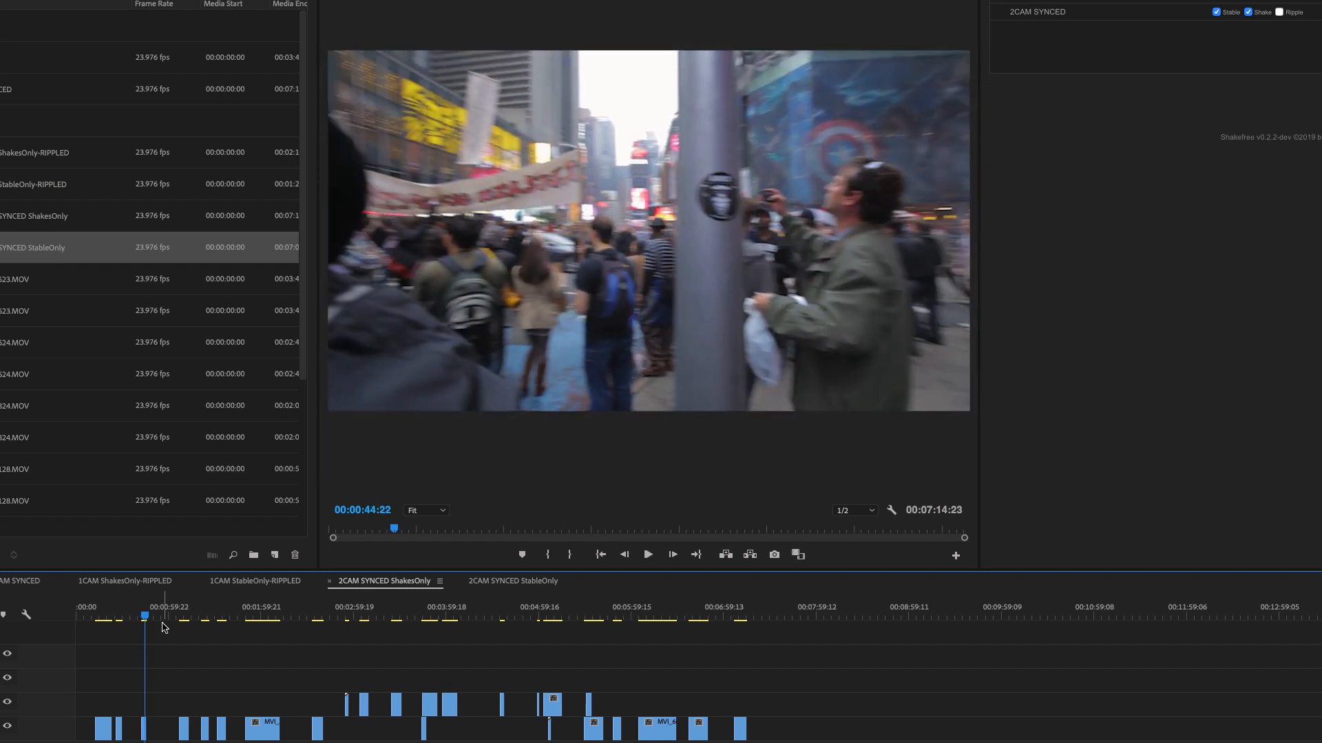
# Play the 2CAM SYNCED StableOnly sequence from its start, stopping and restarting playback.
pyautogui.click(484, 581)
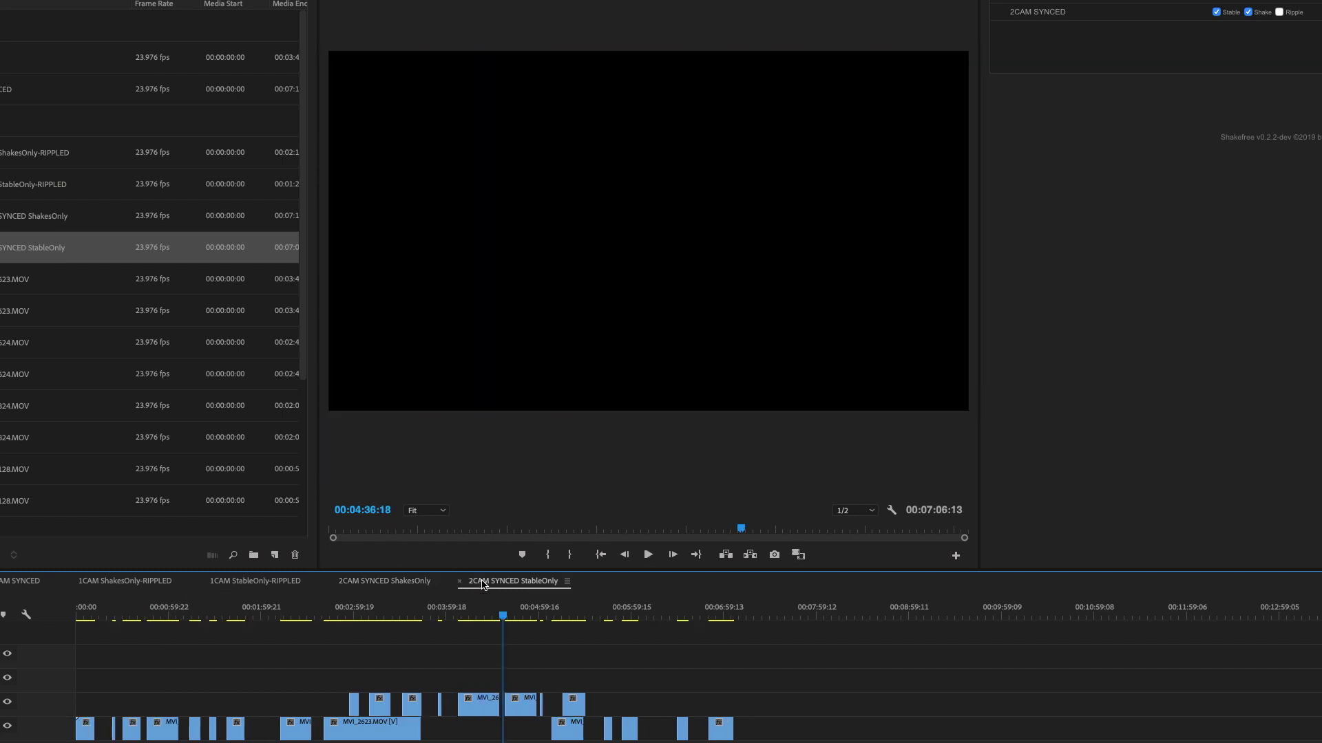
pyautogui.click(87, 610)
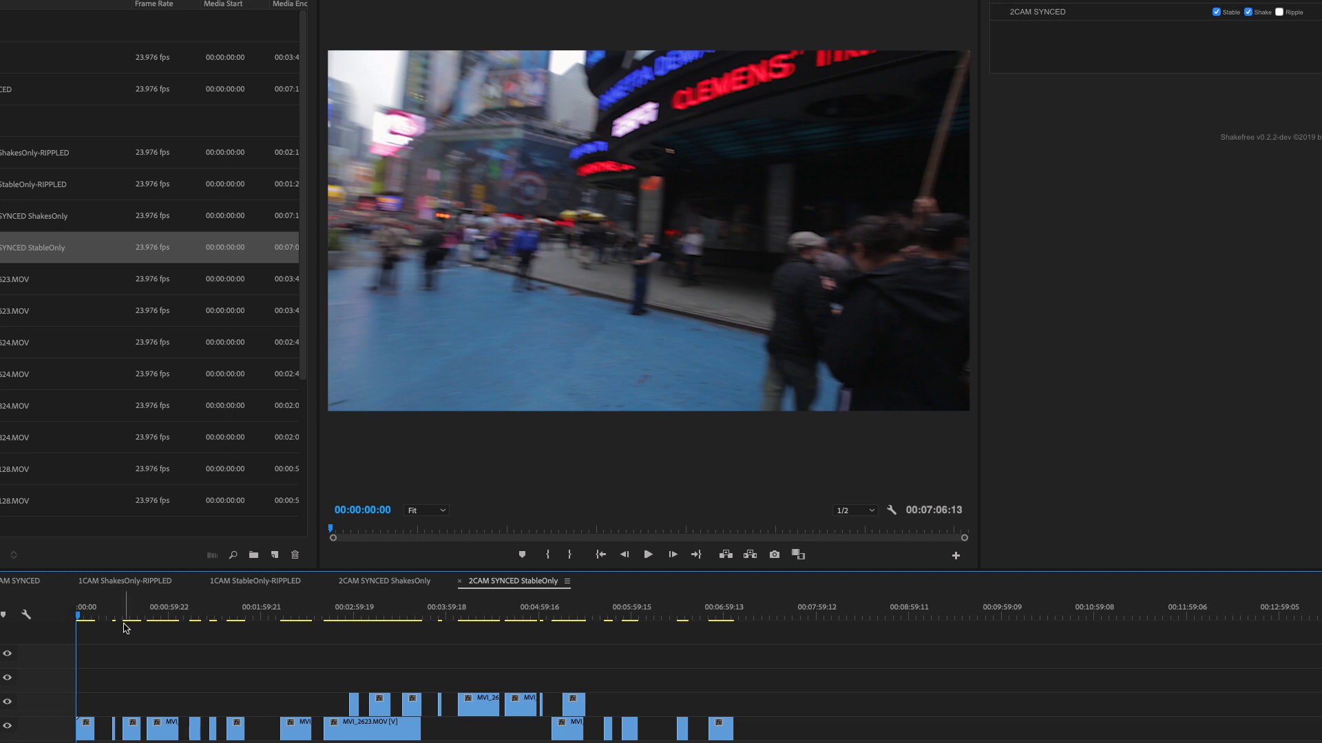
pyautogui.press('space')
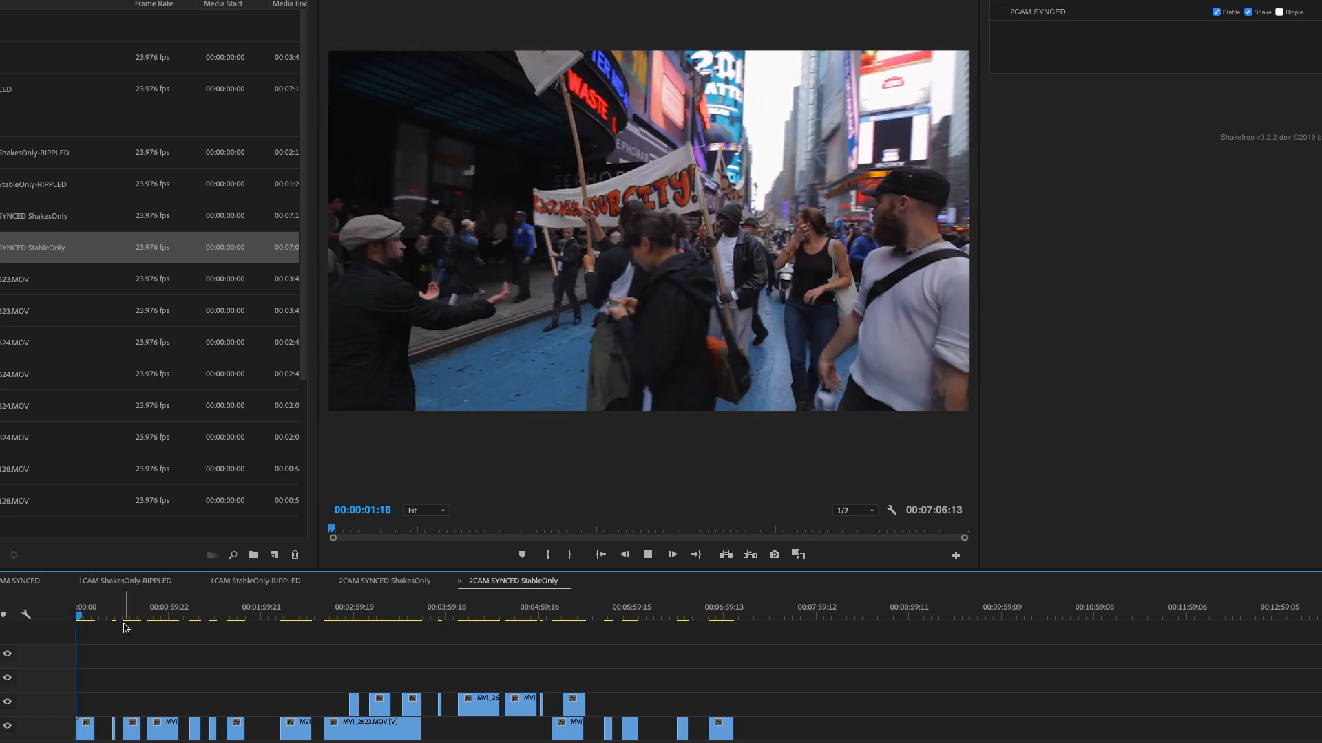
pyautogui.press('space')
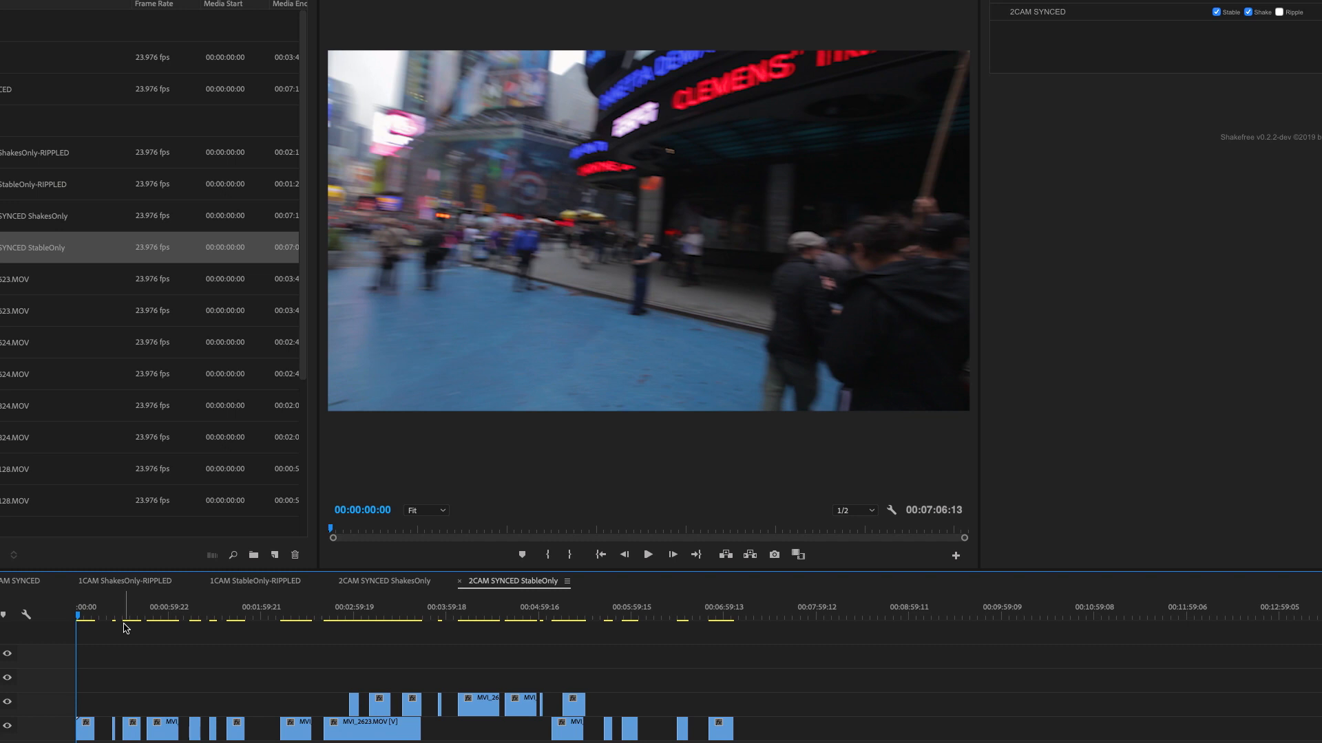
pyautogui.press('space')
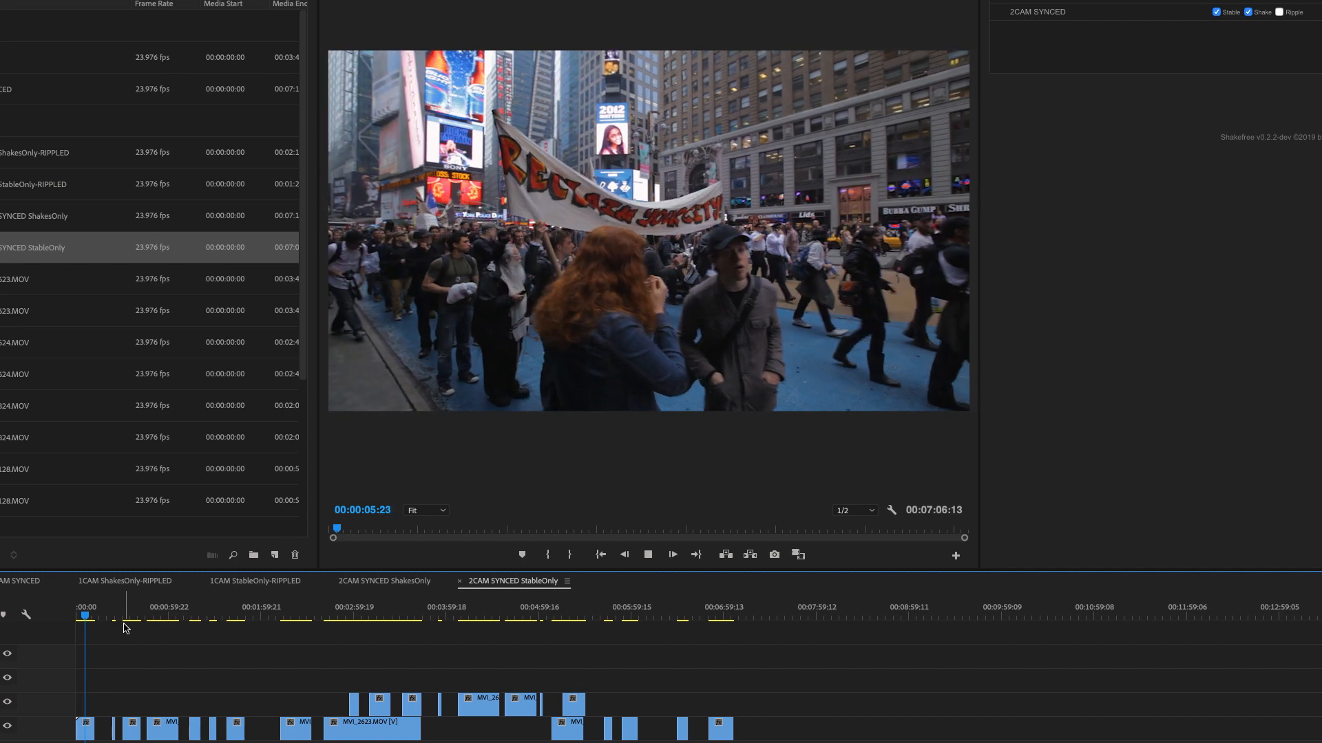
pyautogui.press('space')
# Jump to about 23 and 30 seconds in and play the steady shots at those points.
pyautogui.click(113, 619)
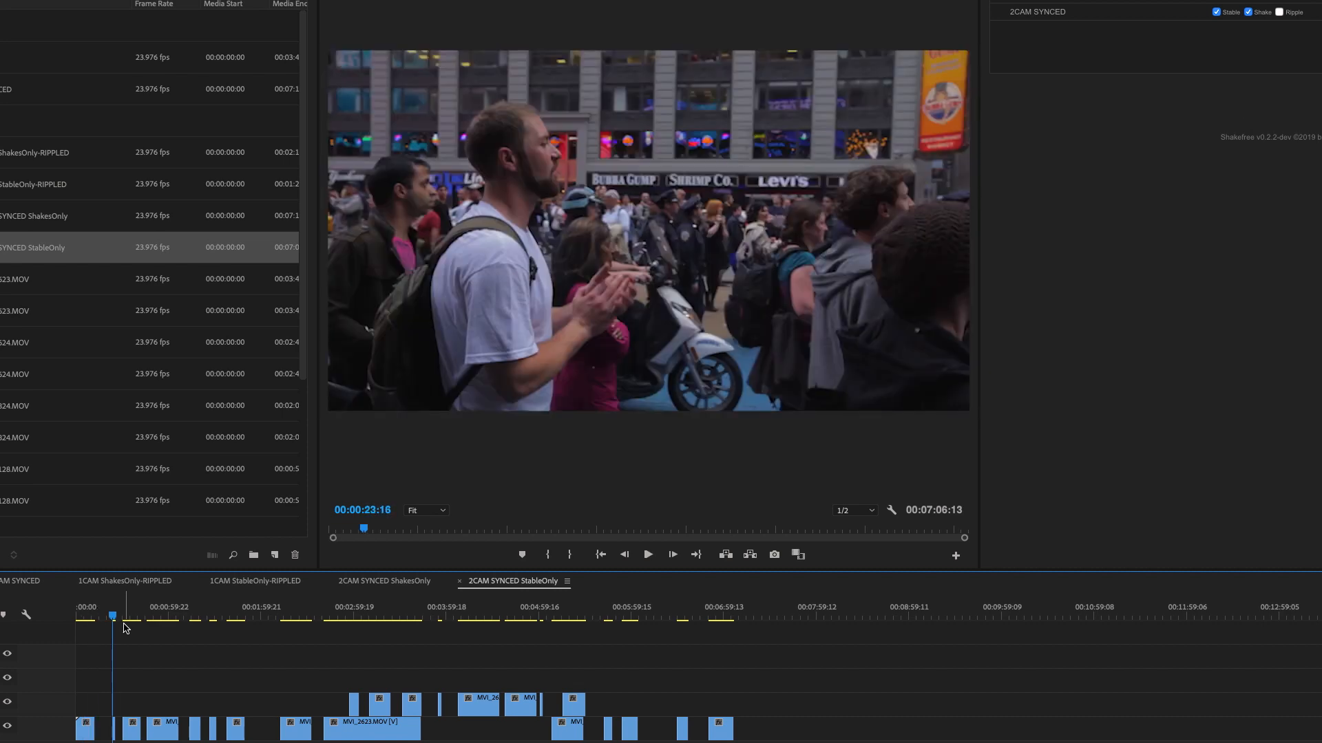
pyautogui.press('space')
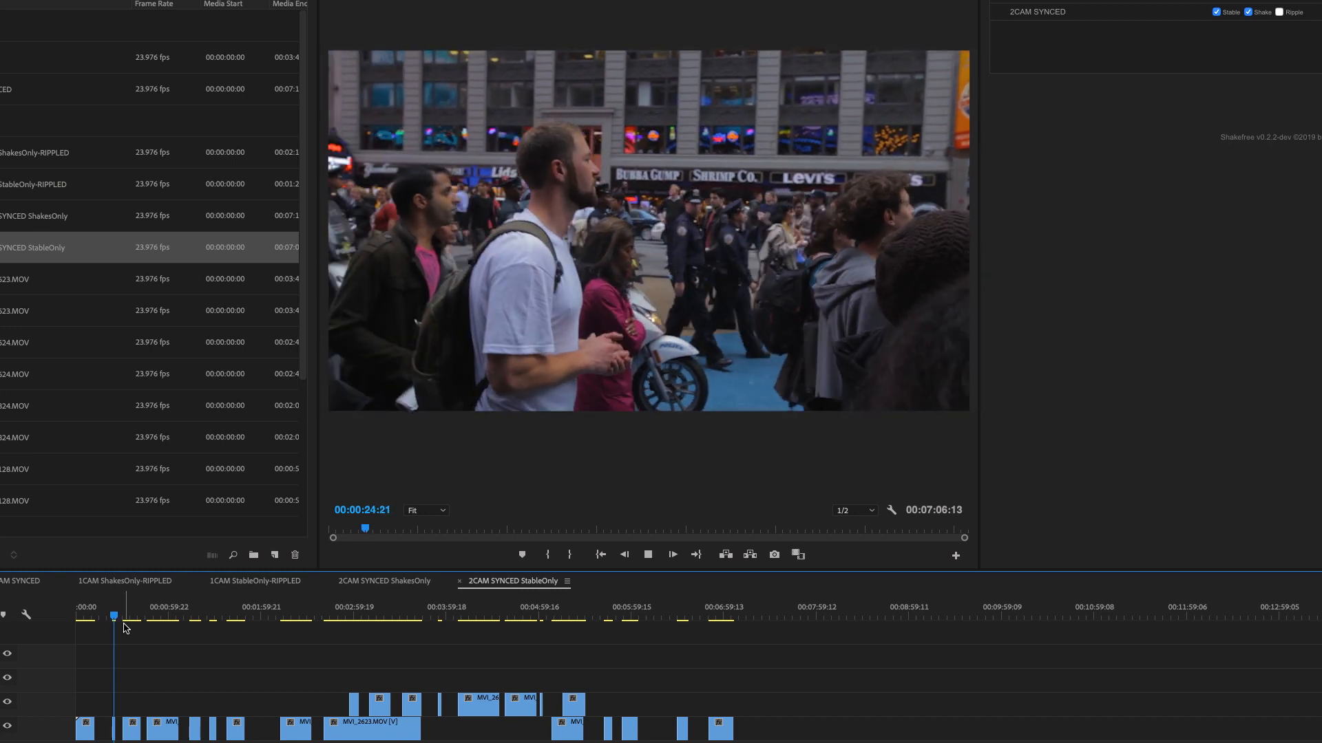
pyautogui.press('space')
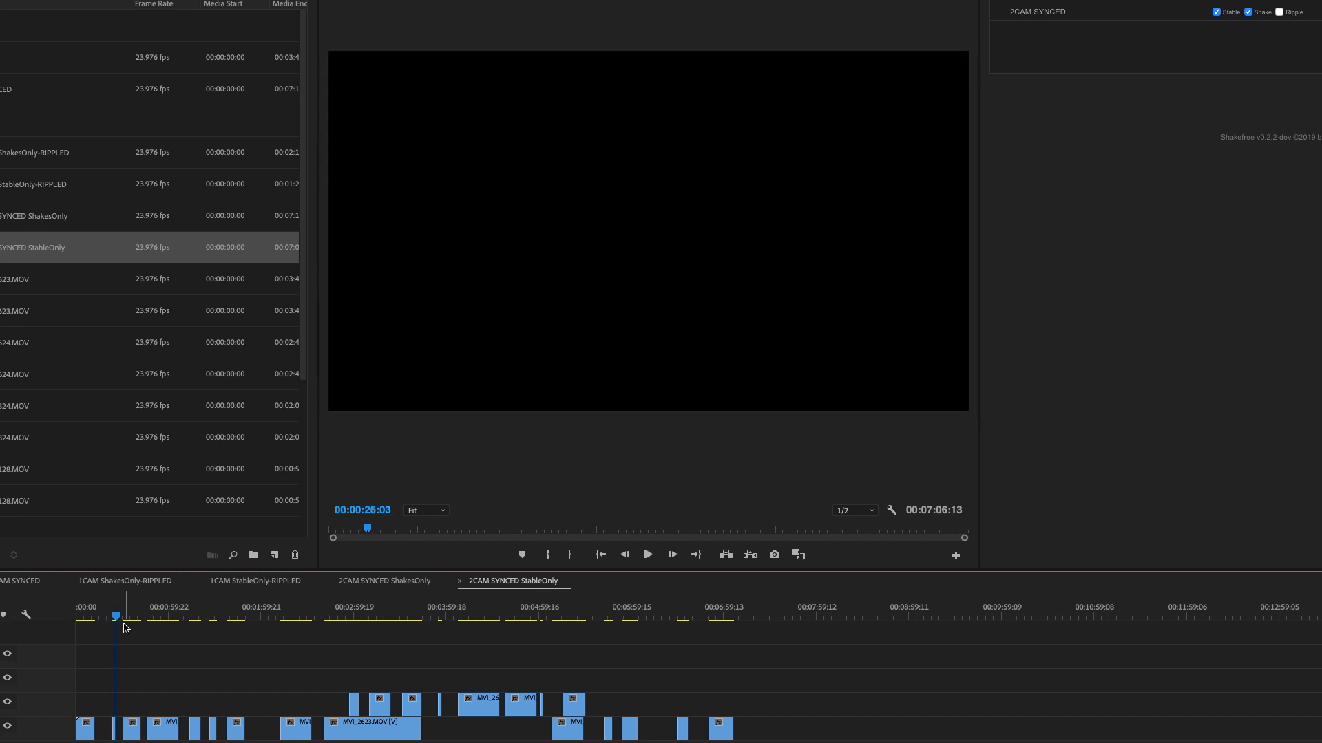
pyautogui.click(124, 627)
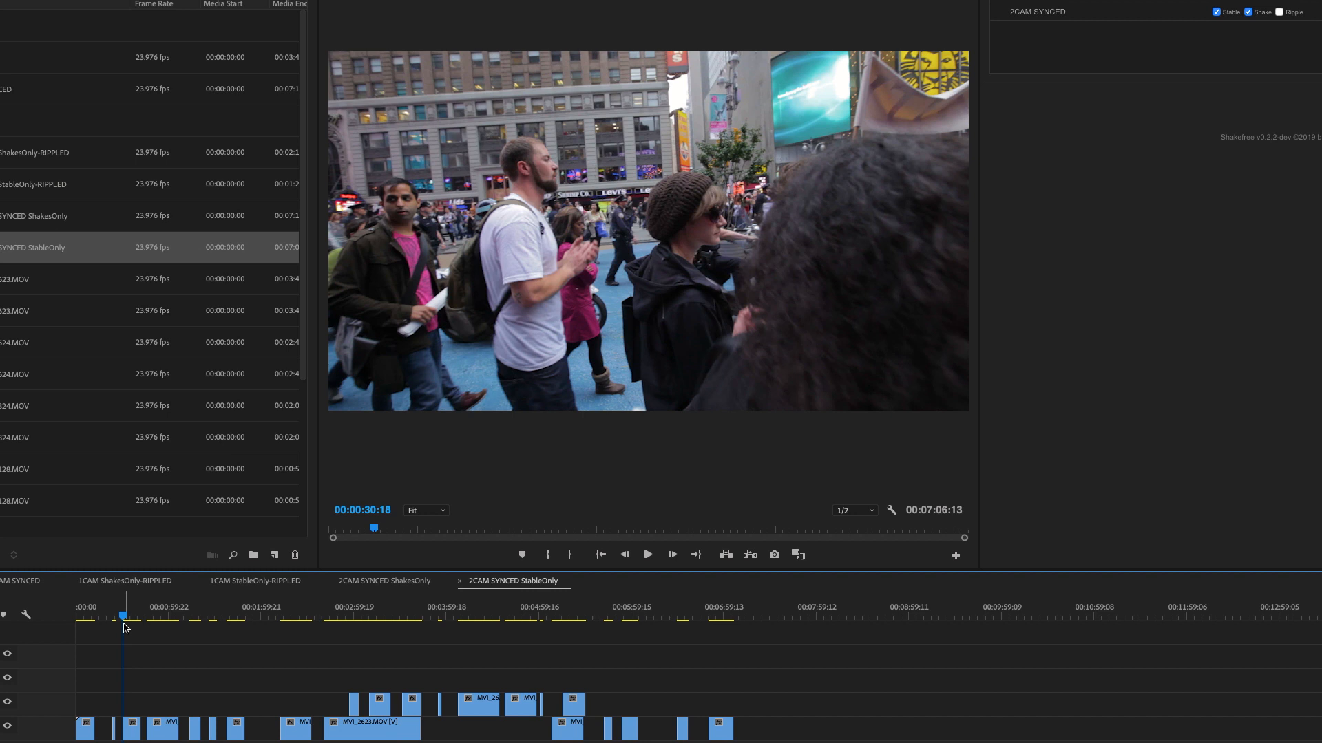
pyautogui.press('Up')
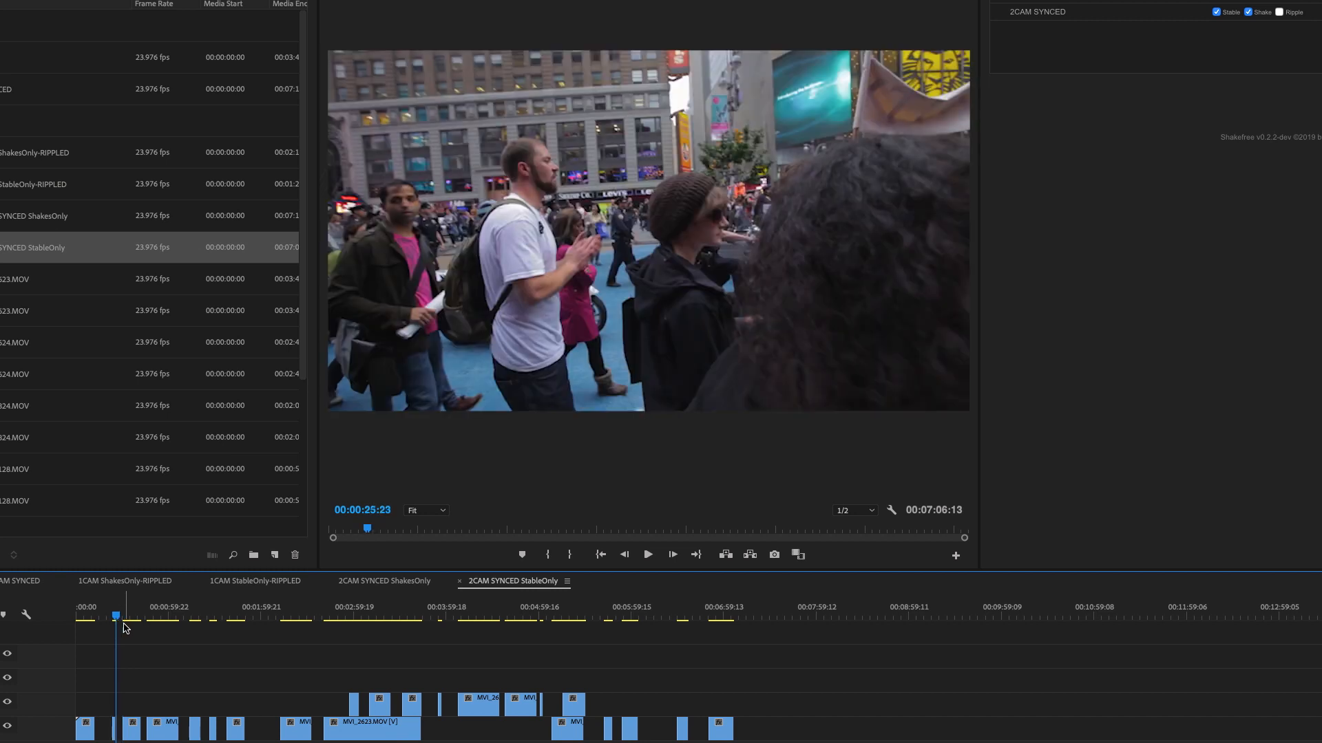
pyautogui.click(124, 627)
pyautogui.press('space')
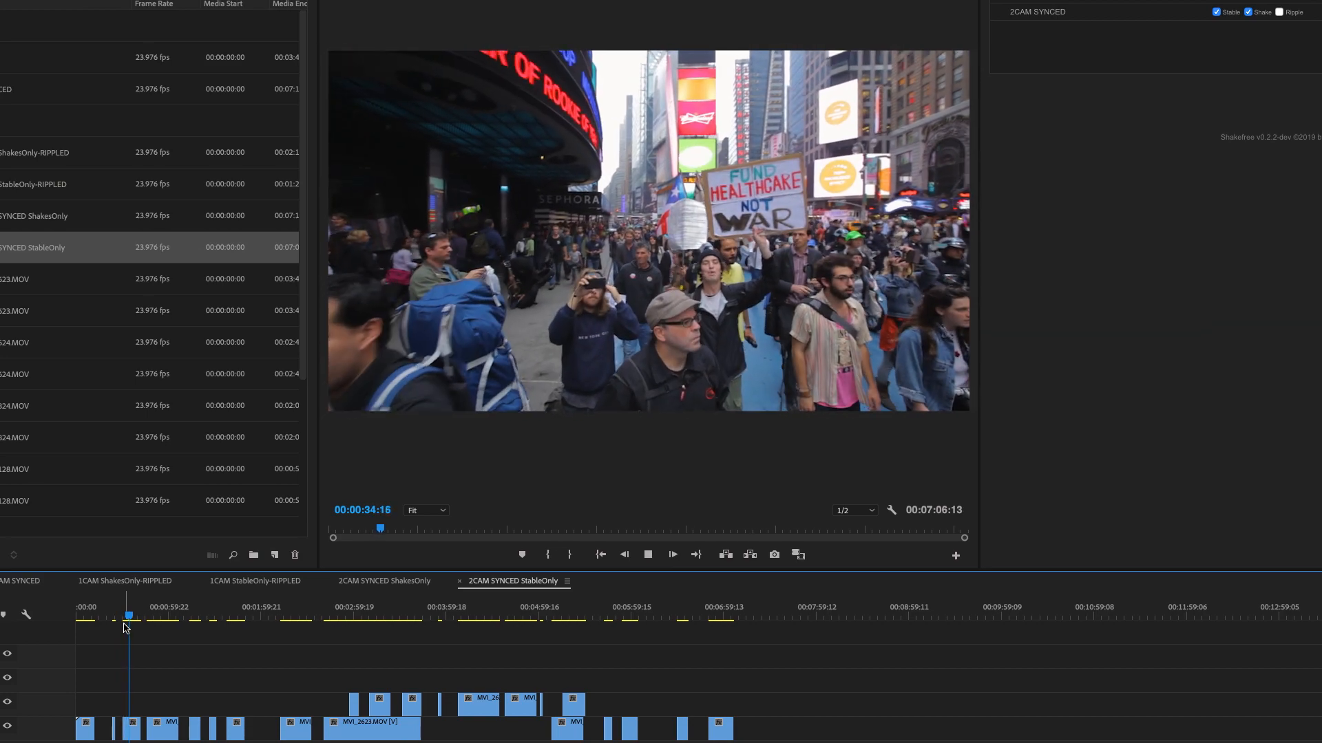
pyautogui.press('space')
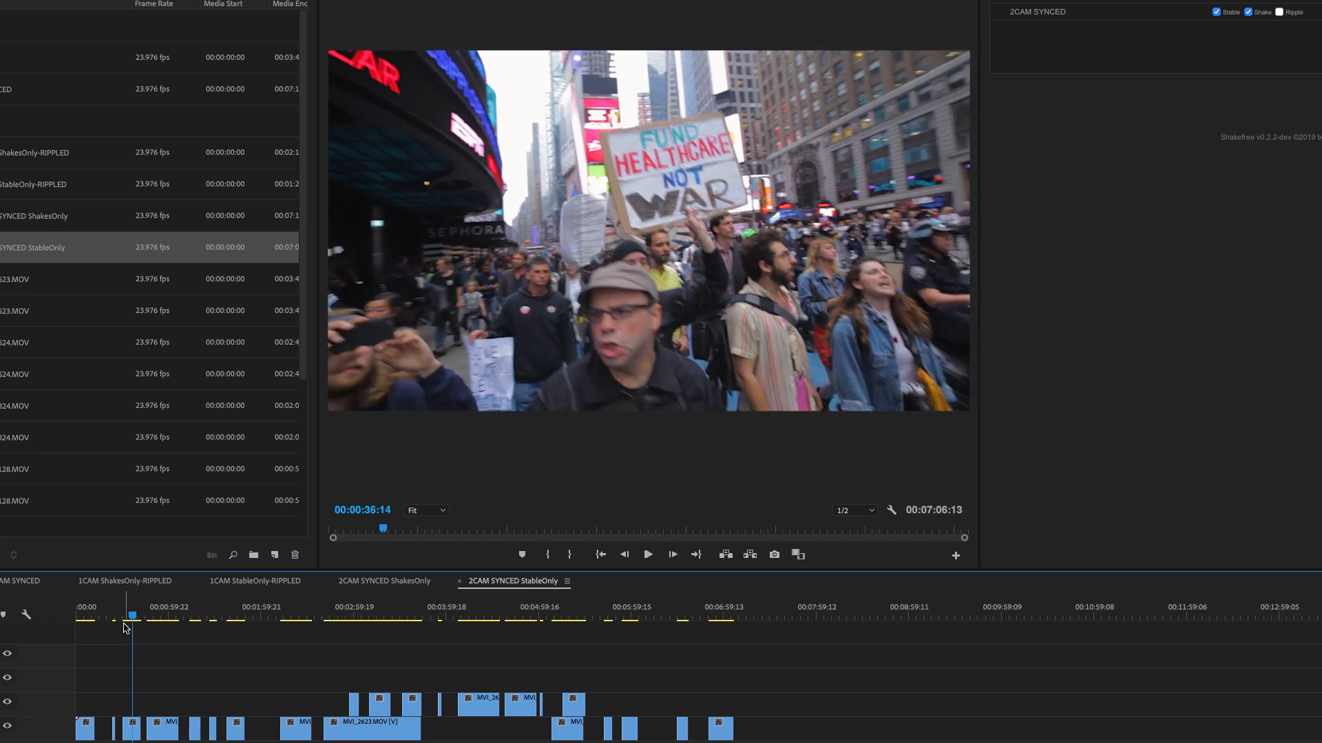
# Play the StableOnly sequence around the three-minute mark where the second camera's clips overlap.
pyautogui.click(352, 612)
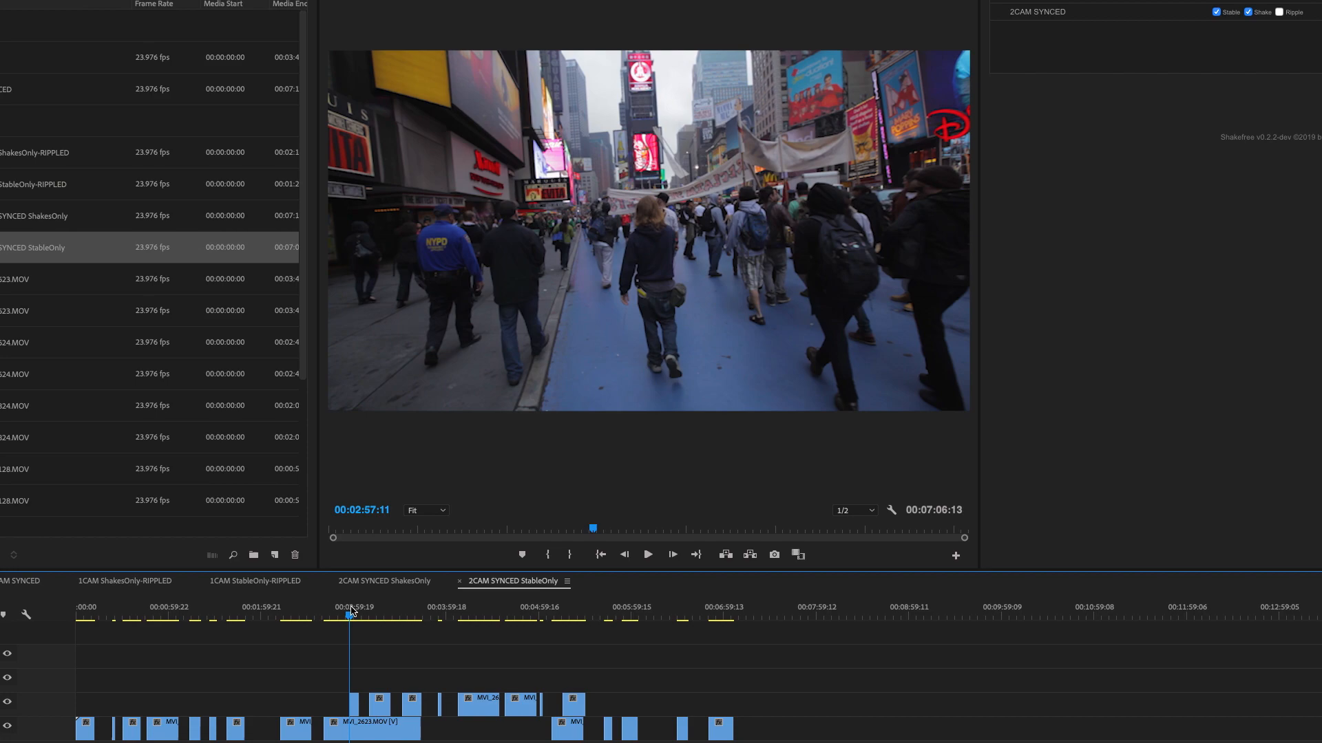
pyautogui.press('space')
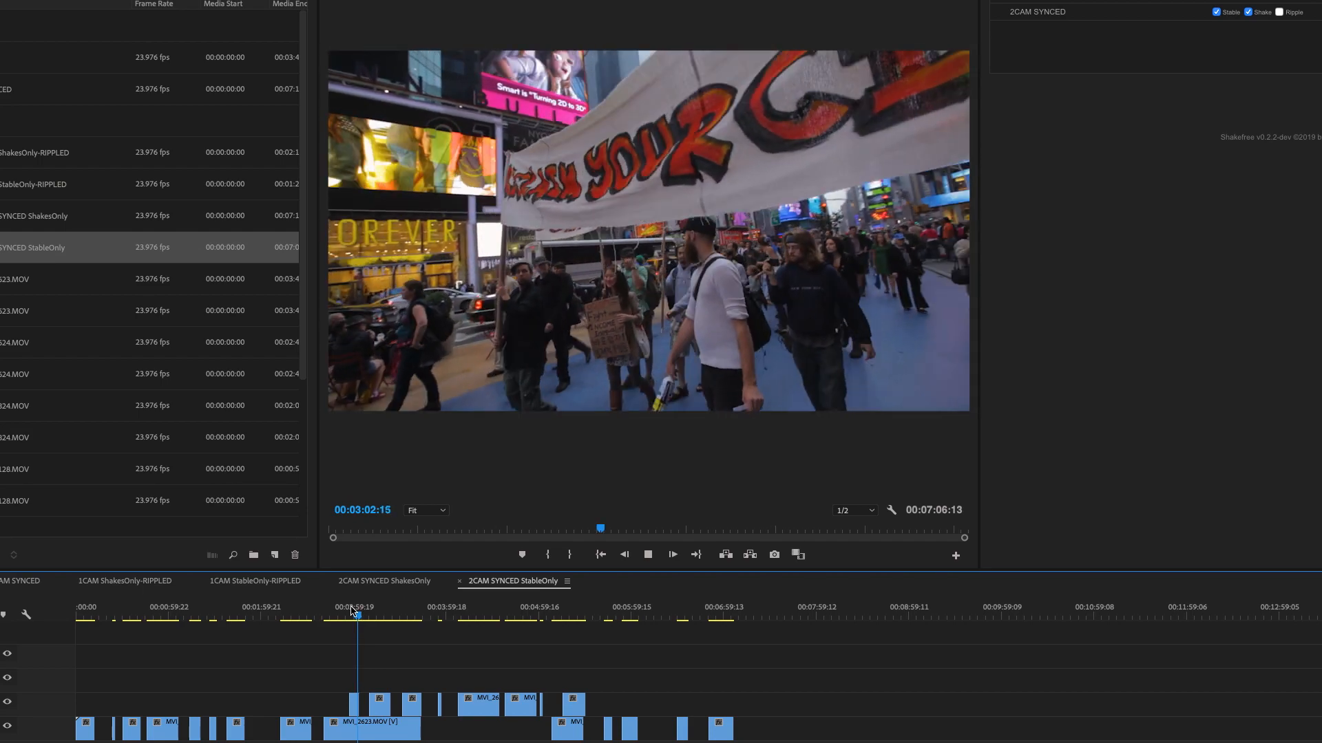
pyautogui.press('space')
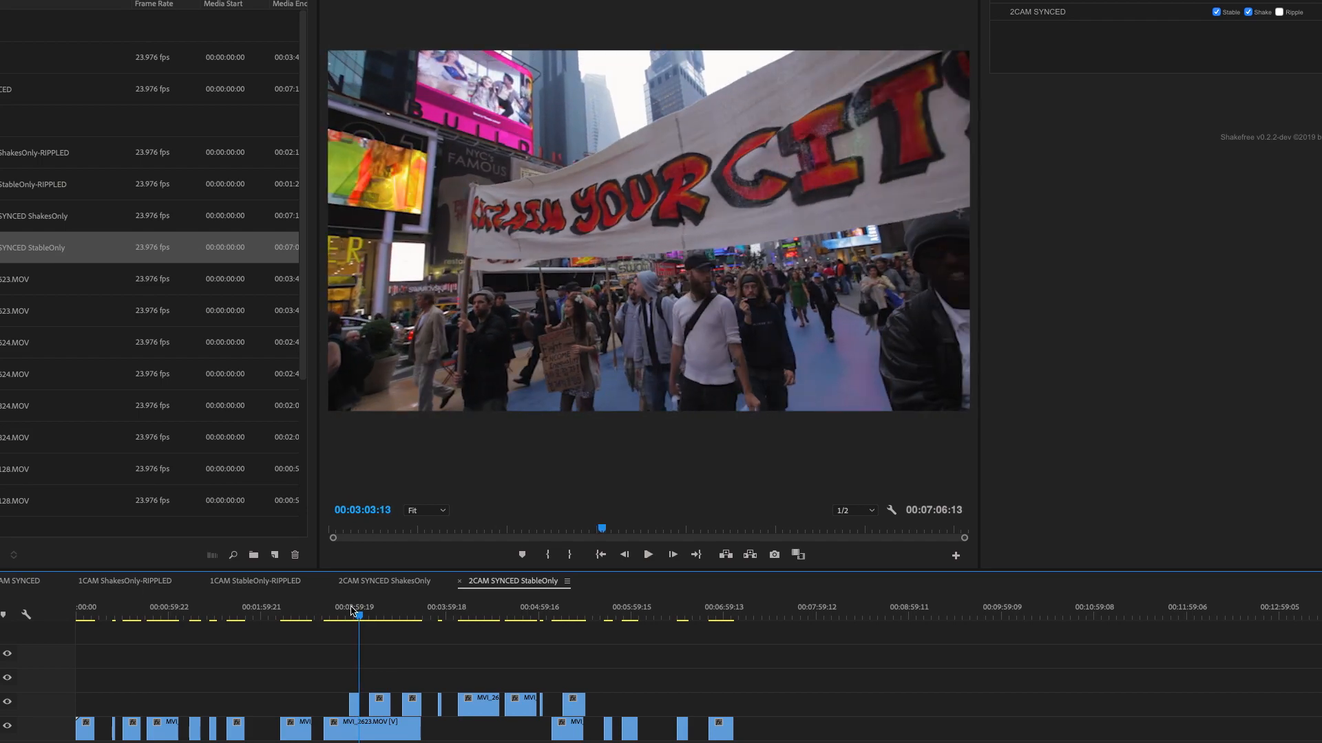